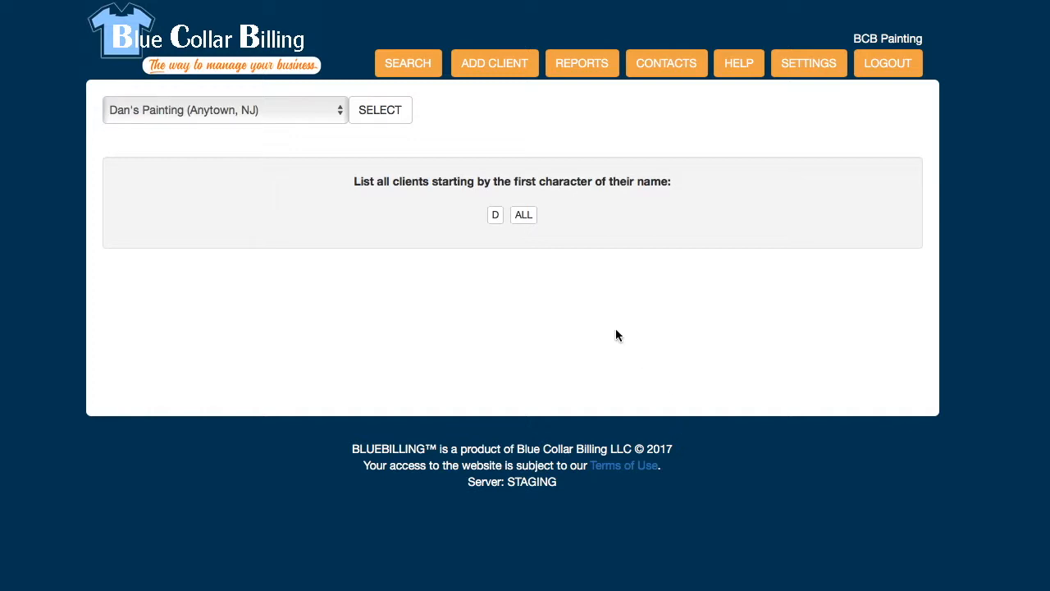
Step: Open the Client Category menu entries for editing in the settings and check the status options of the Residential entry
click(811, 66)
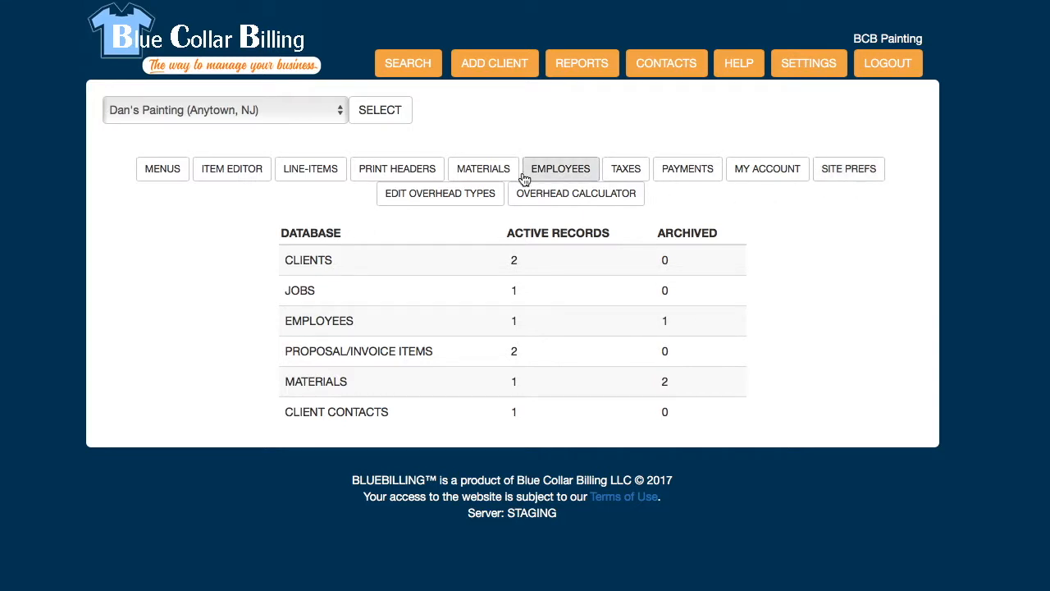
click(162, 174)
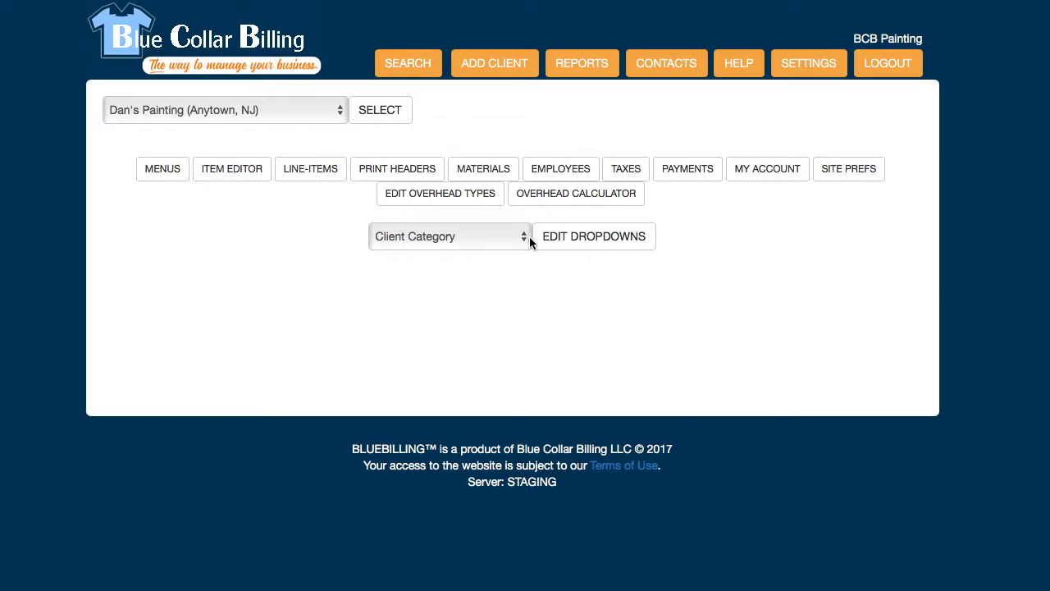
click(521, 234)
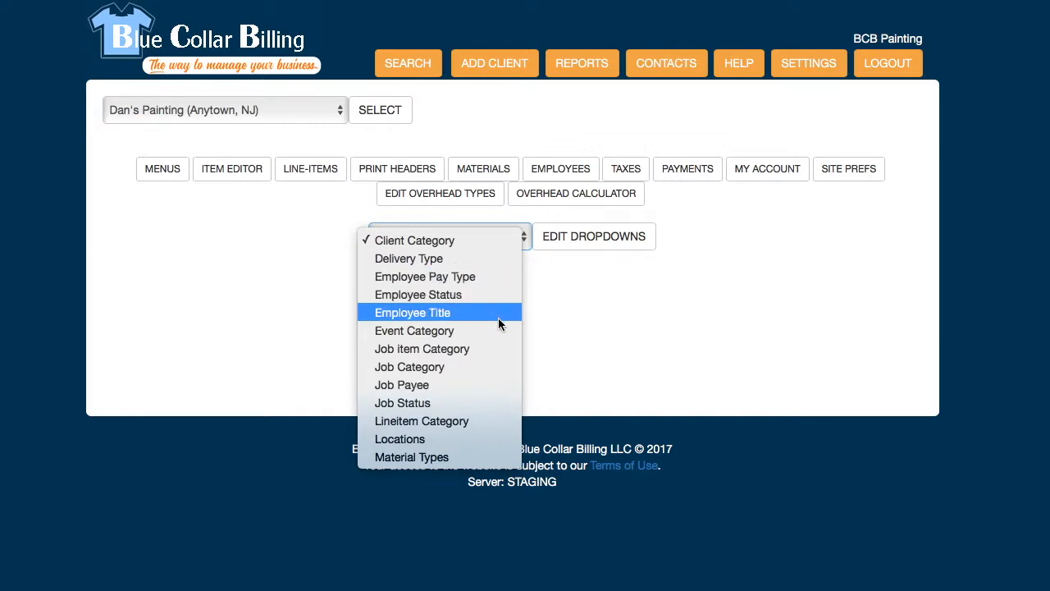
click(494, 242)
click(627, 245)
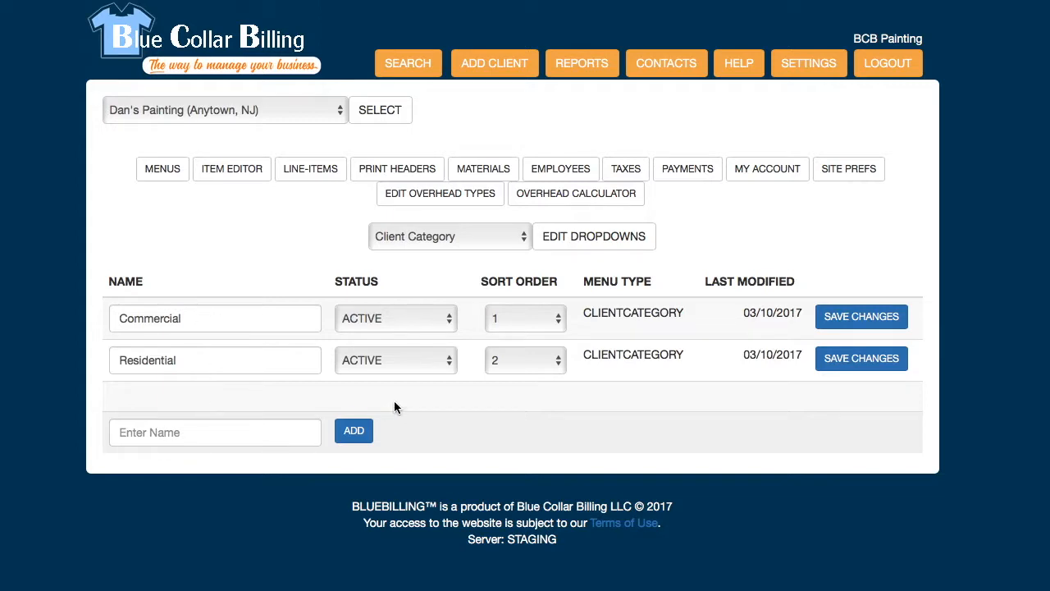
click(397, 362)
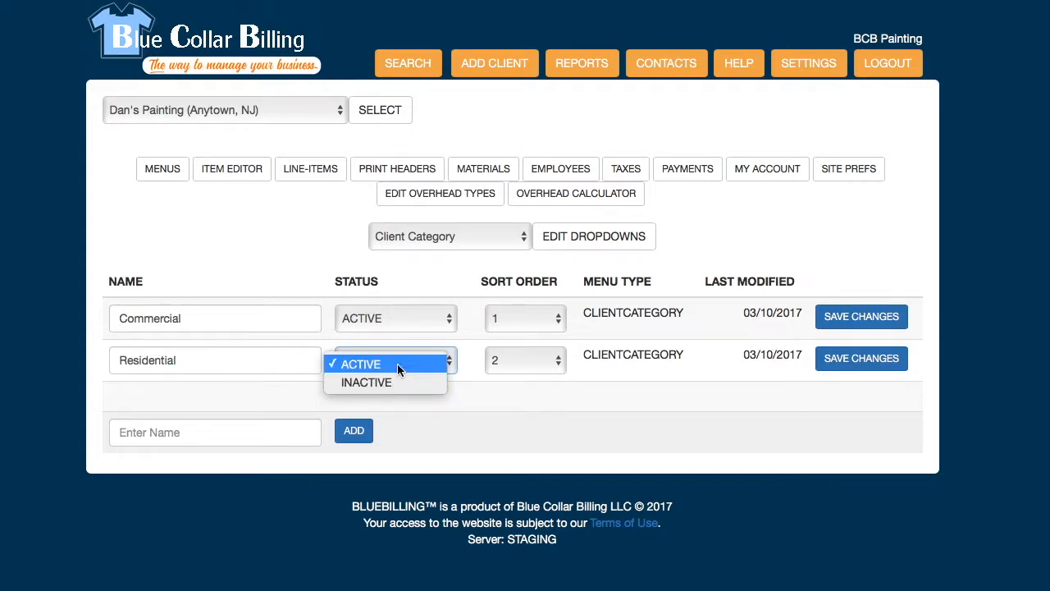
click(463, 411)
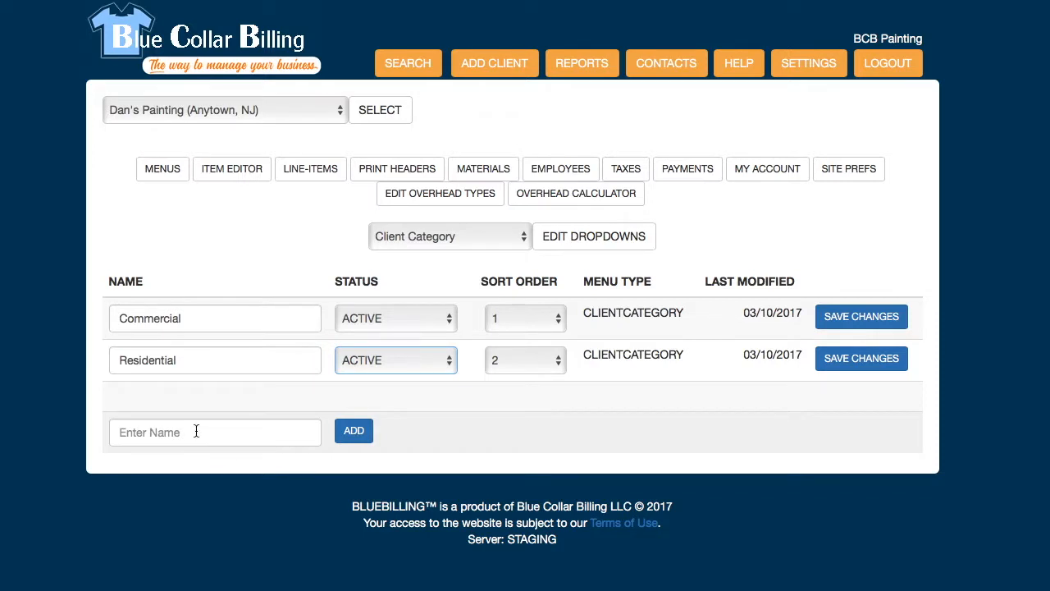
Step: Add Industrial as a new entry in the Client Category menu
click(196, 431)
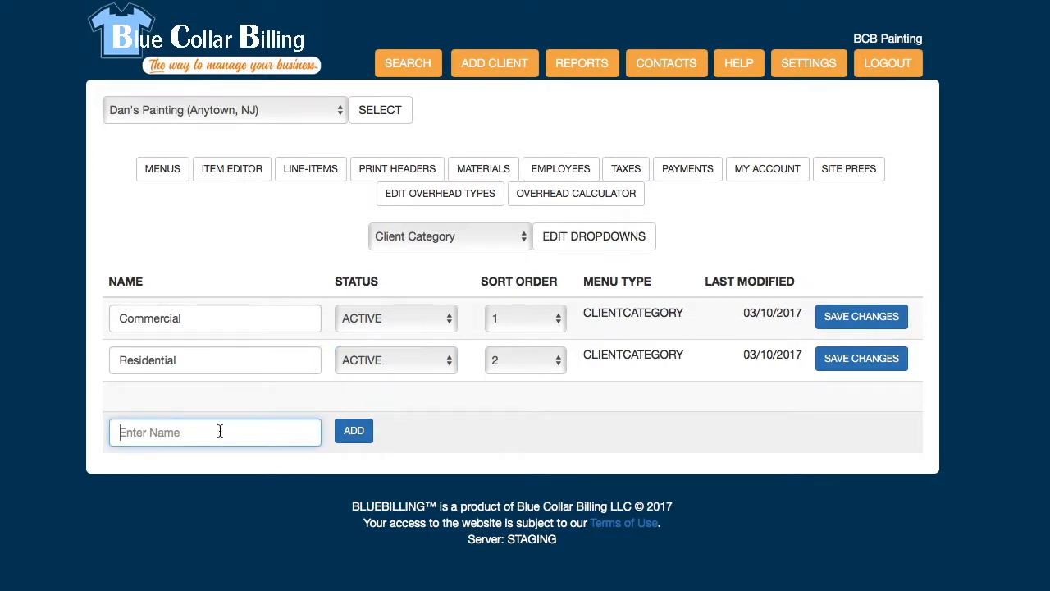
text(Industion)
key(BackSpace)
key(BackSpace)
key(BackSpace)
text(rial)
click(354, 435)
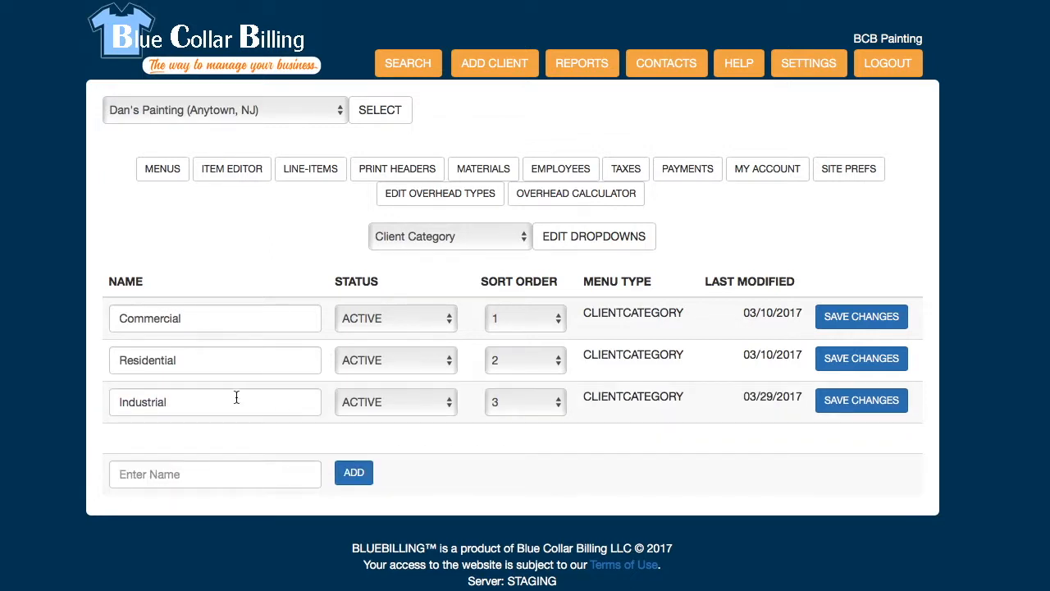
Step: Load the Delivery Type menu for editing and add the entry "Delivered by supplier"
click(476, 235)
click(472, 259)
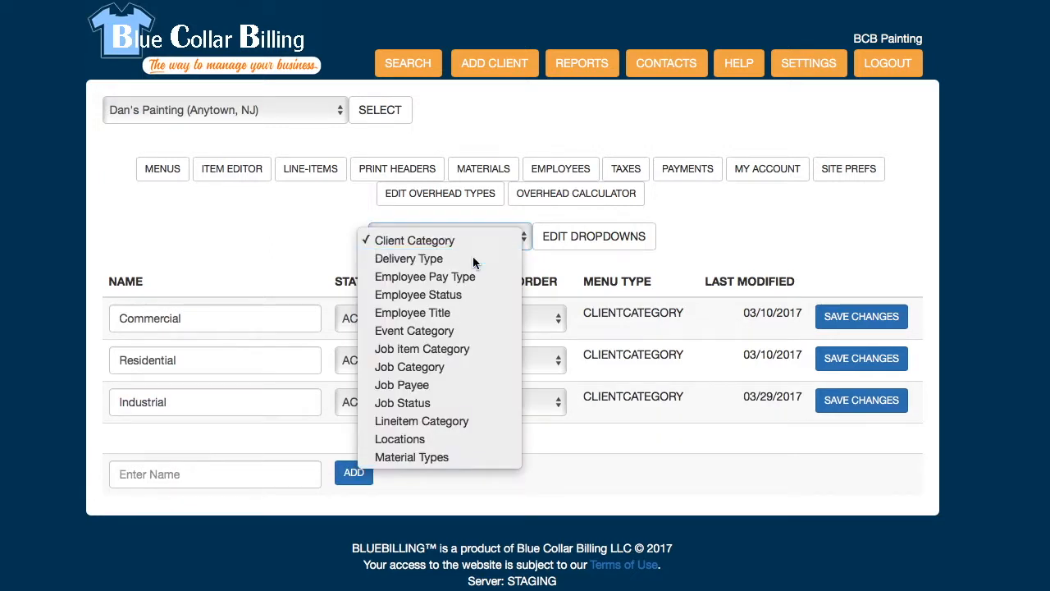
click(586, 242)
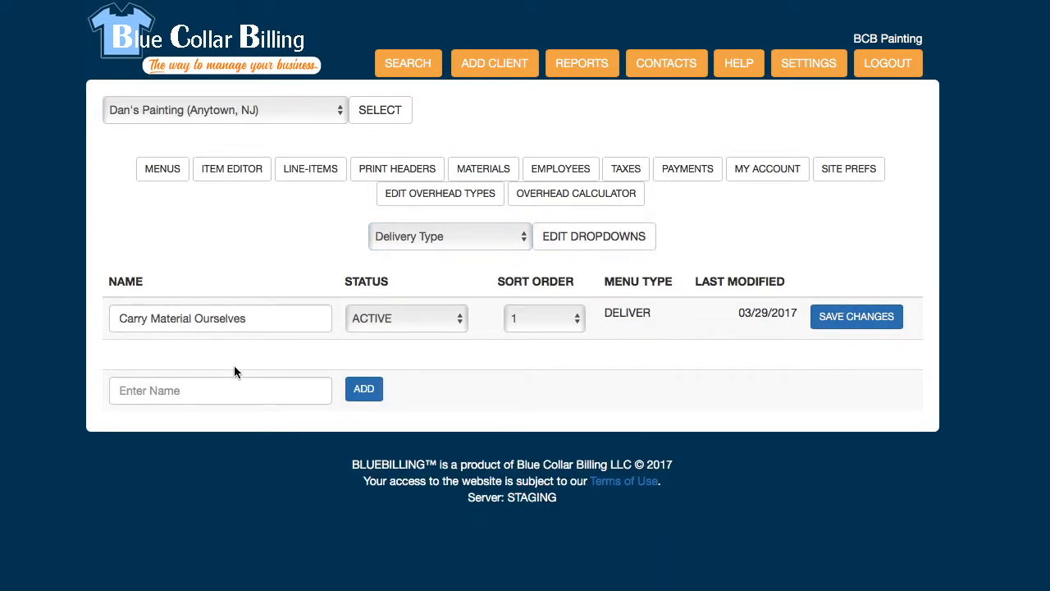
click(212, 383)
text(Deli)
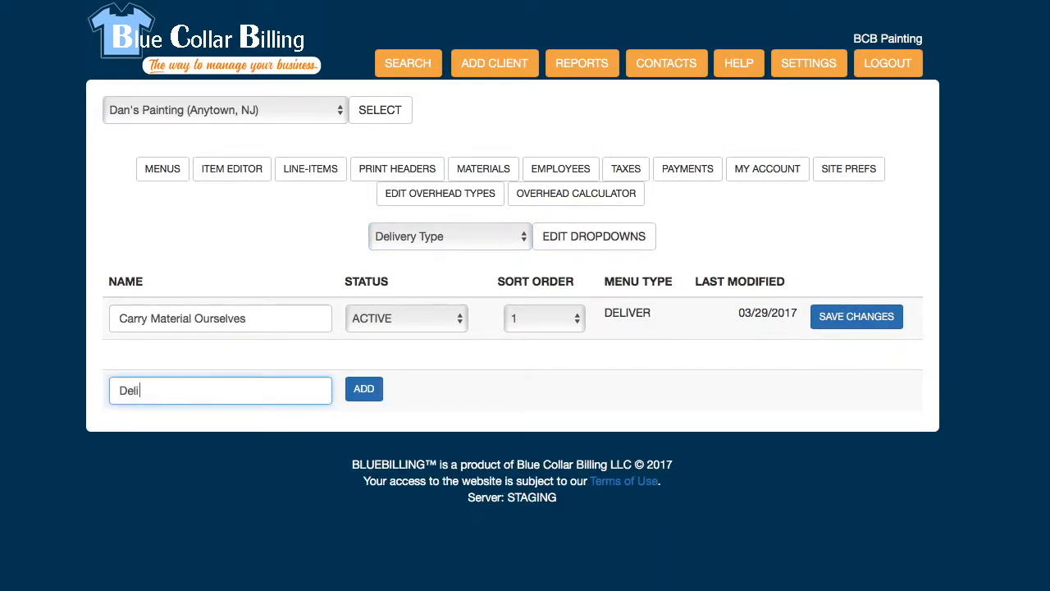
text(vered by supplier)
click(366, 391)
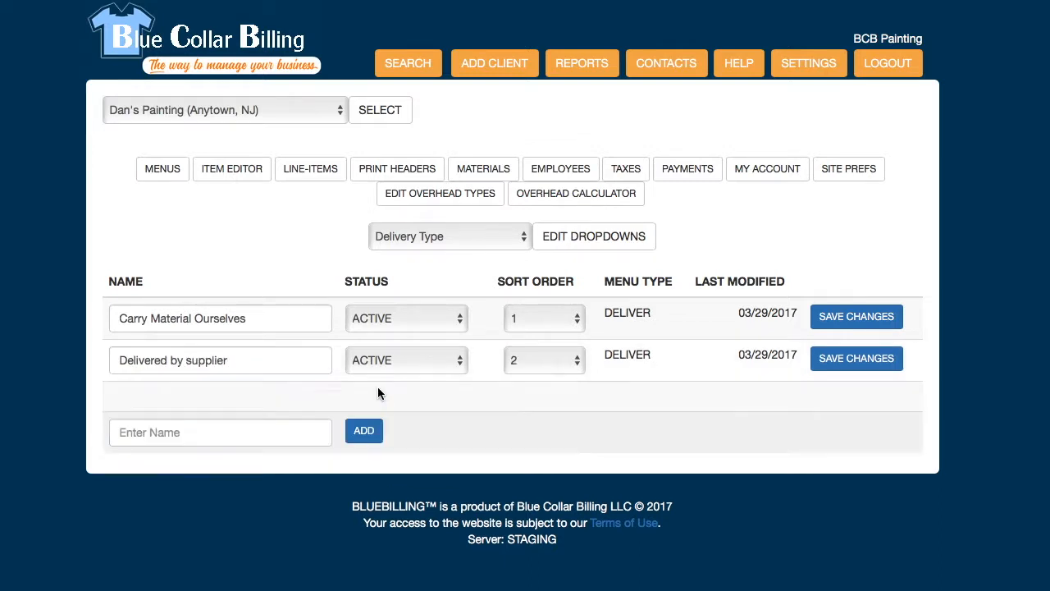
Step: View the entries of the Employee Pay Type menu and those of the Employee Status menu
click(401, 239)
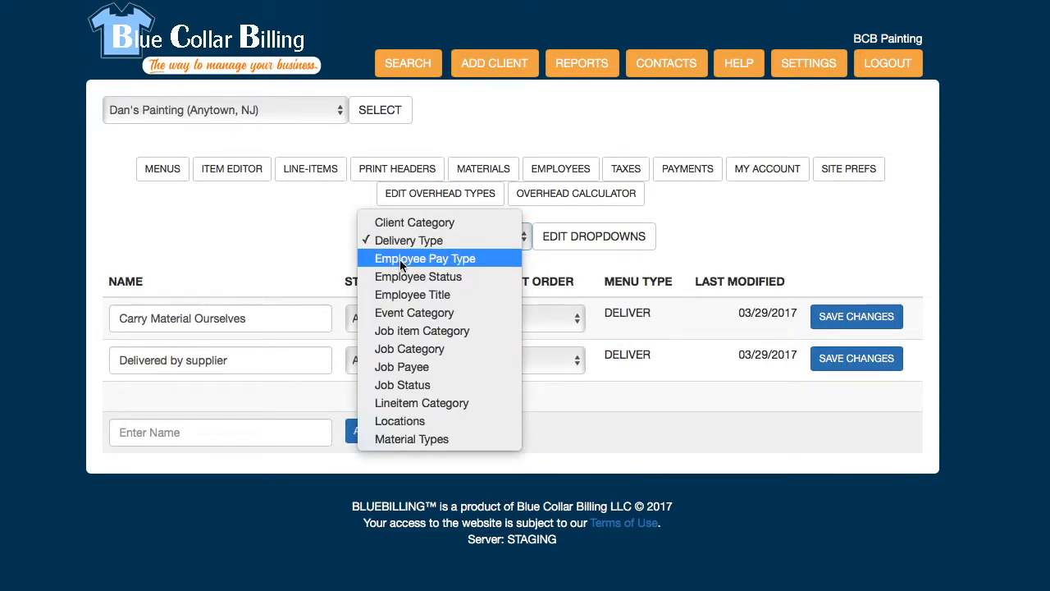
click(425, 258)
click(580, 238)
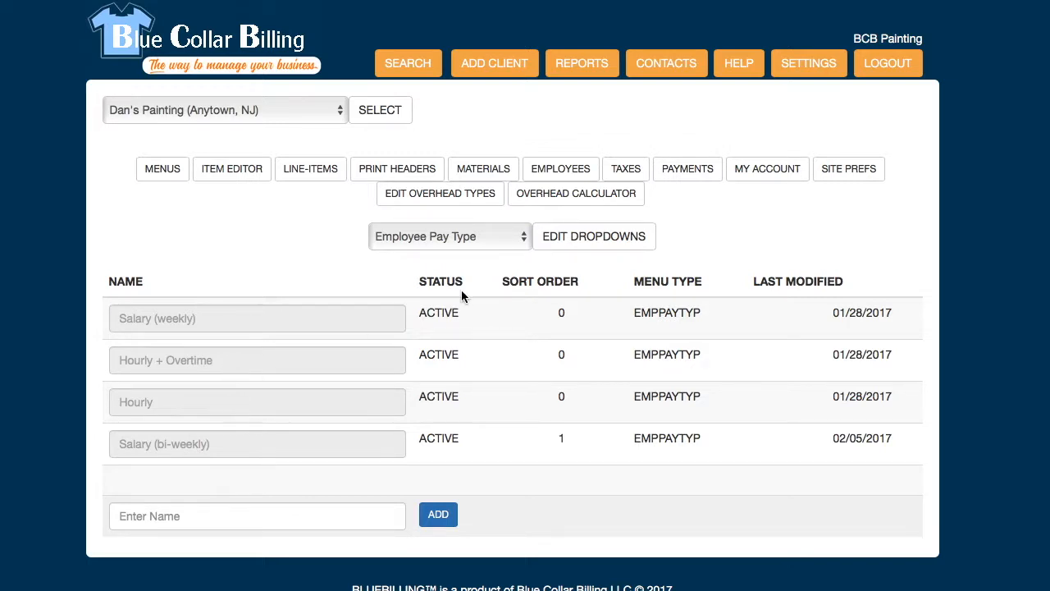
click(464, 237)
click(457, 256)
click(589, 245)
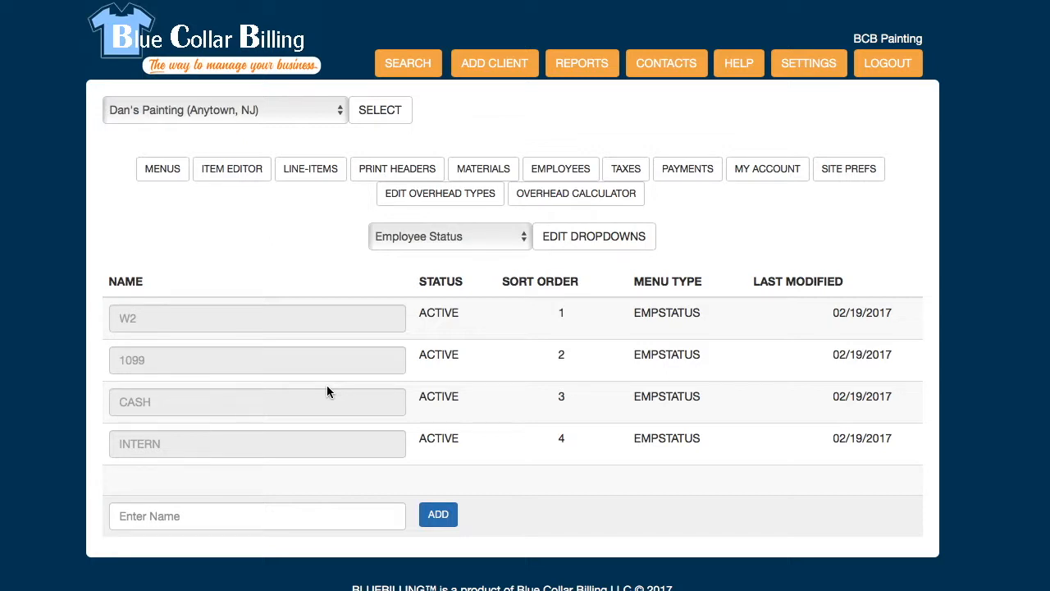
Step: Load the Event Category menu for editing and add the entry "Deliver"
click(470, 235)
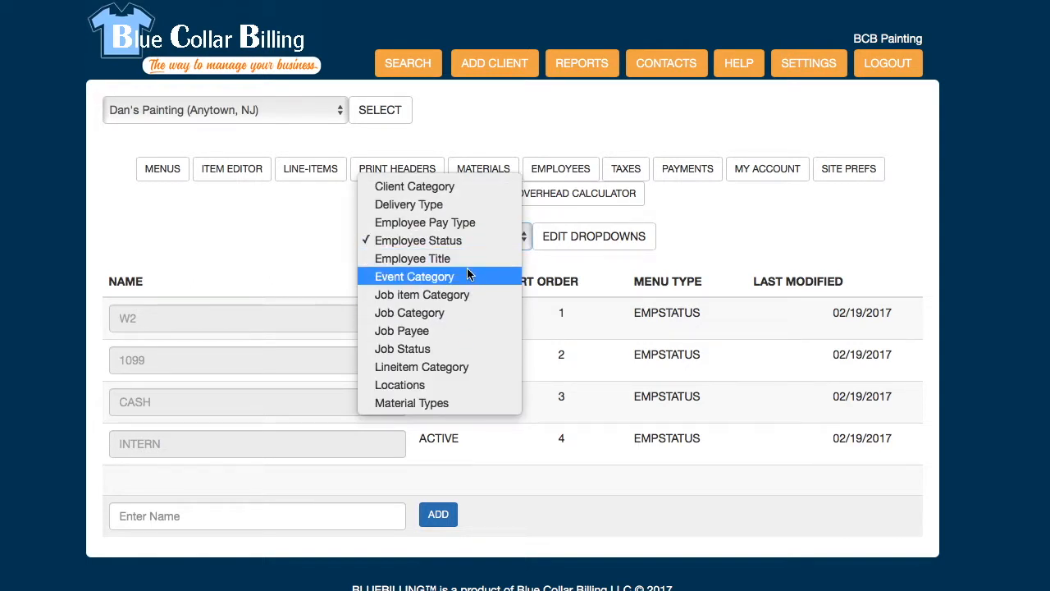
click(467, 276)
click(605, 238)
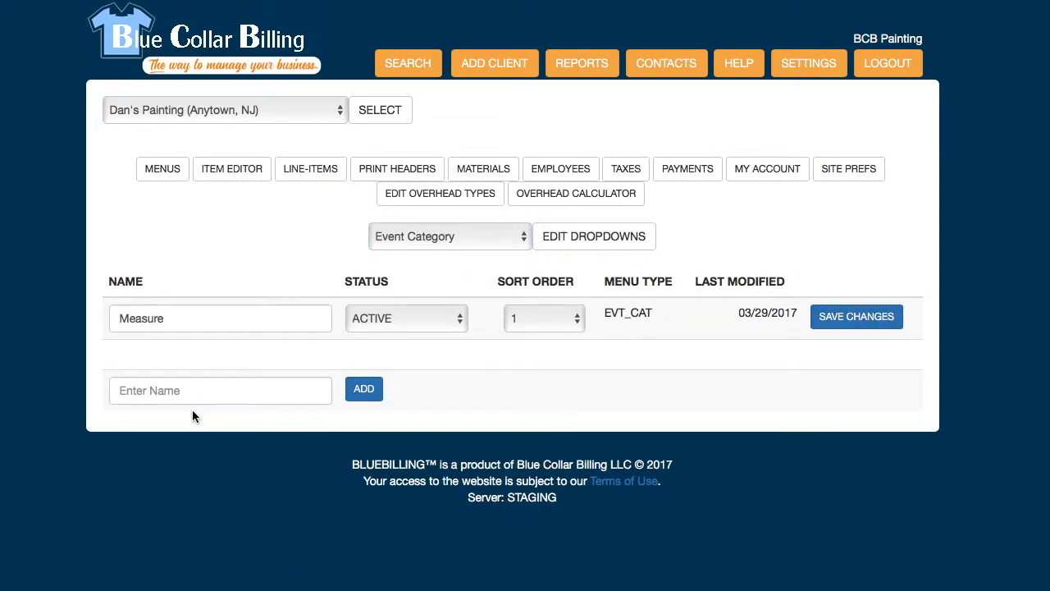
click(192, 392)
text(Deliver)
click(363, 389)
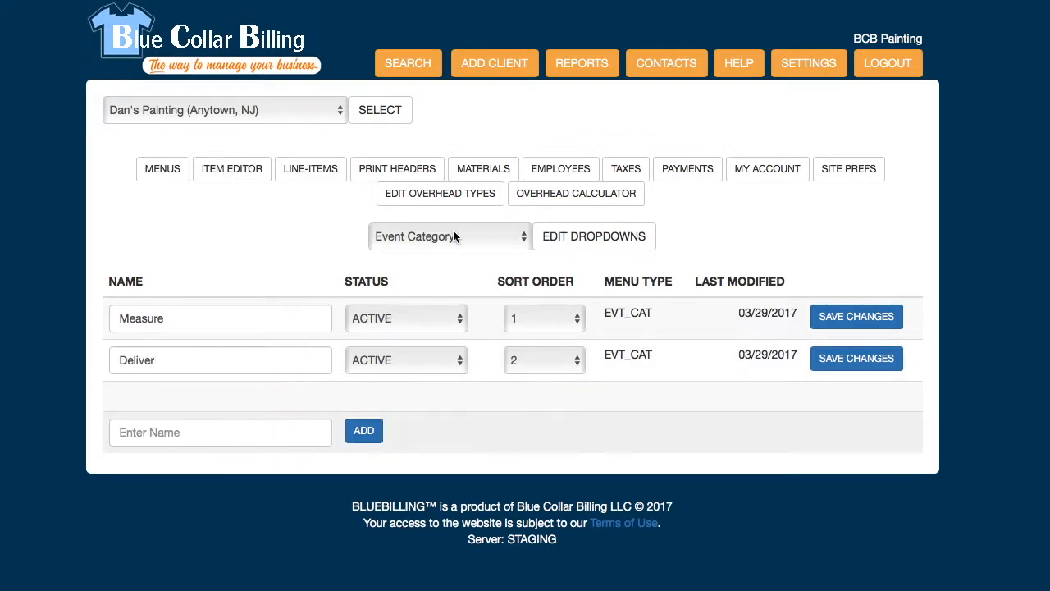
Step: Load the Job item Category menu for editing and add the entry "Construction"
click(451, 236)
click(449, 258)
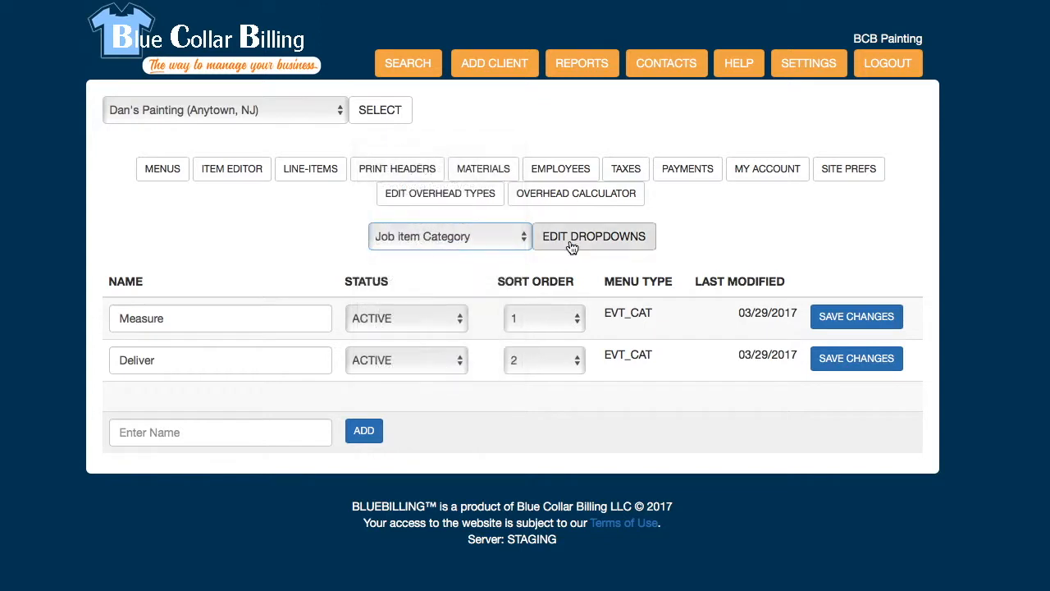
click(572, 248)
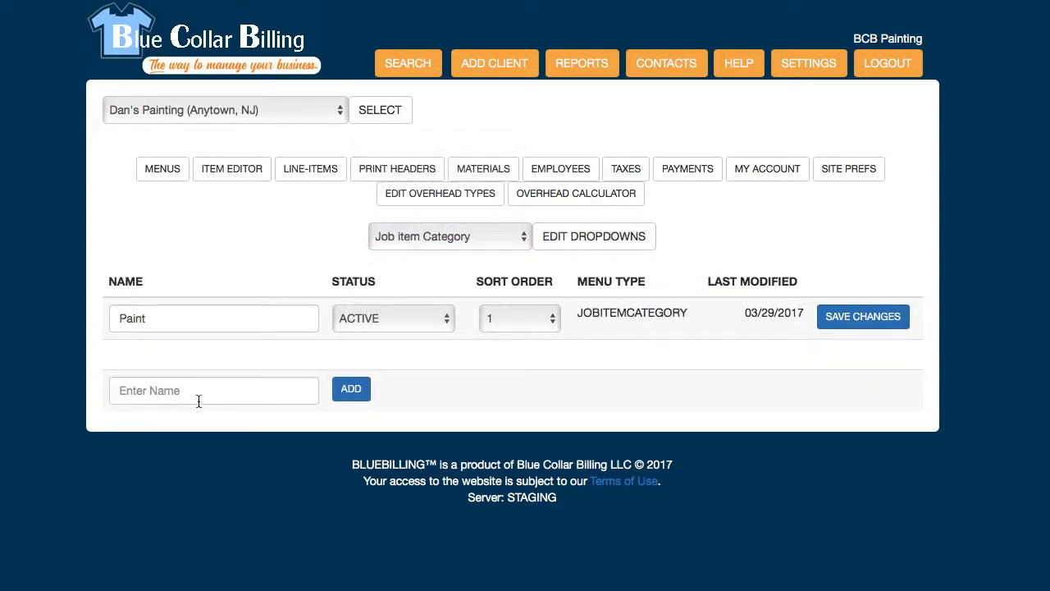
click(199, 396)
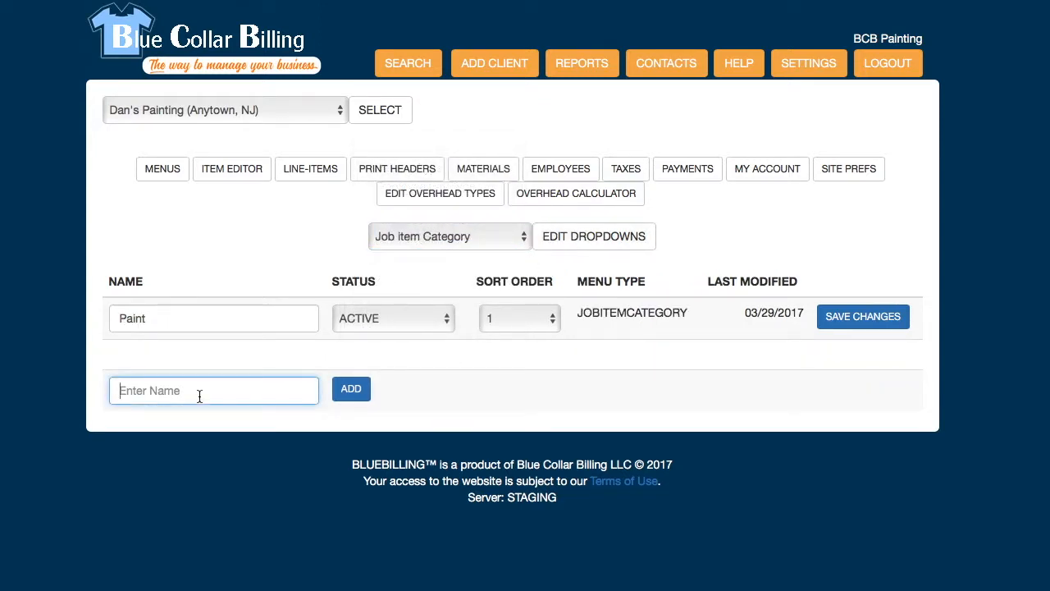
text(Construction)
click(339, 392)
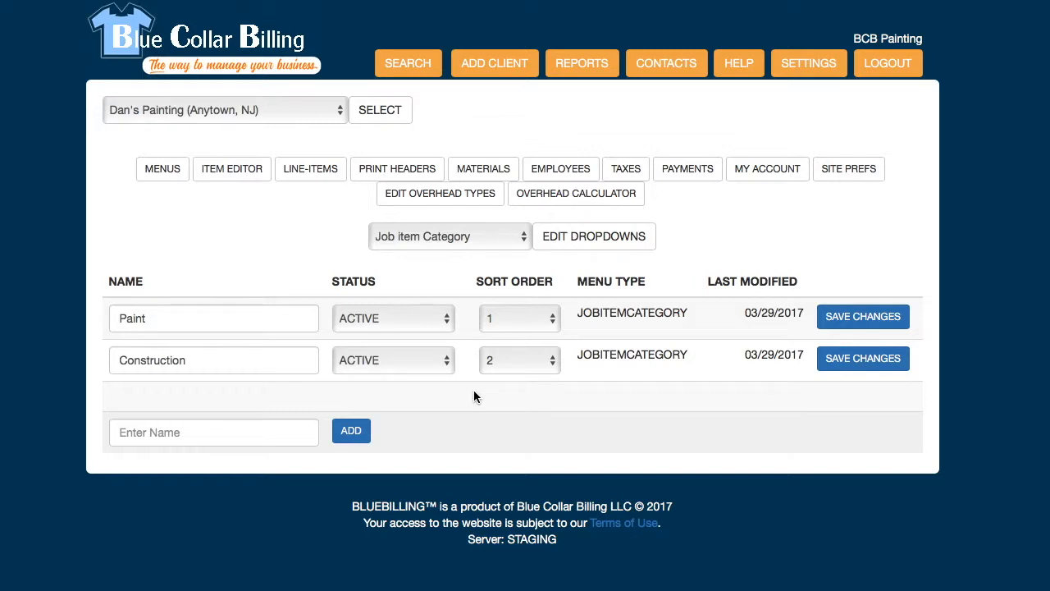
Step: Load the Job Category menu for editing and add the entry "Drywall"
click(461, 237)
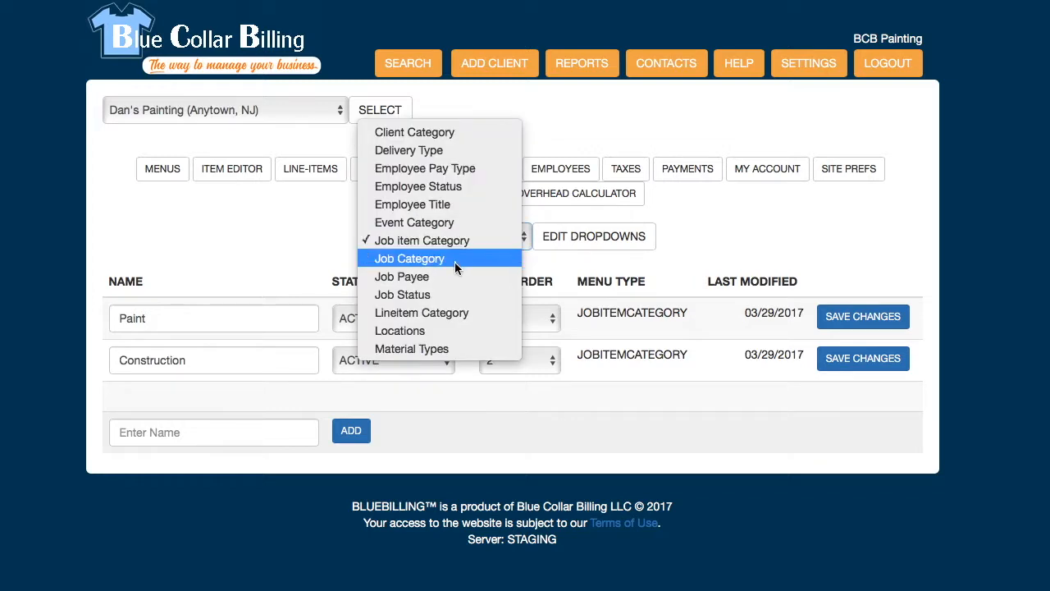
click(455, 259)
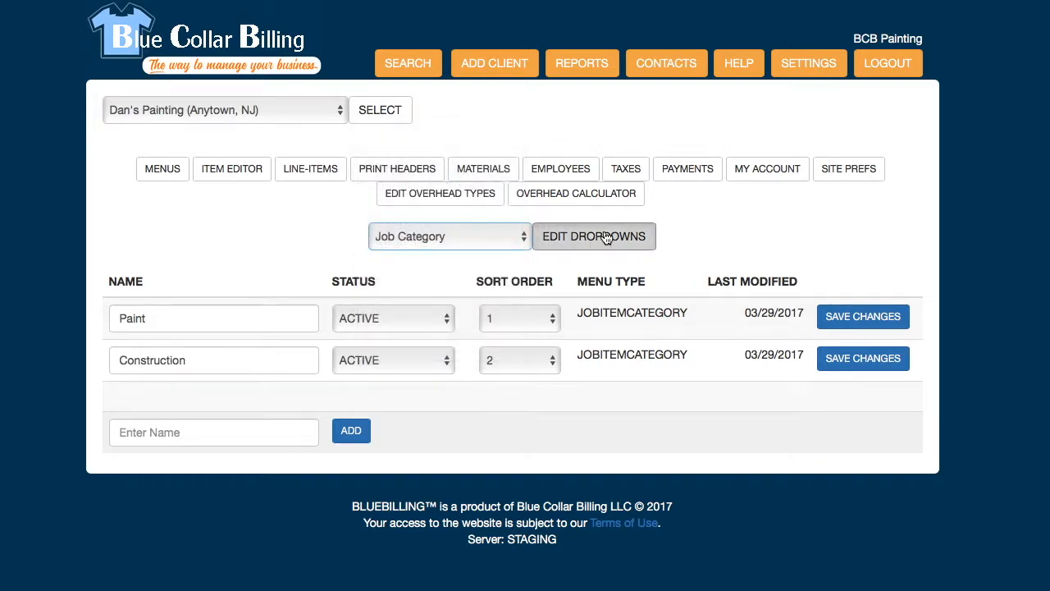
click(604, 237)
click(208, 395)
text(Drywall)
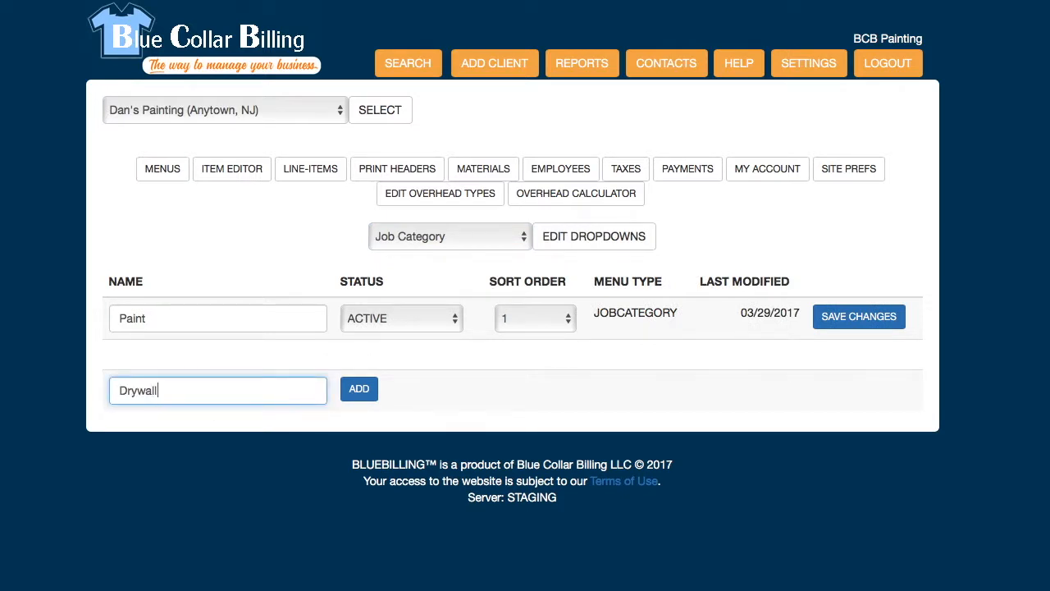
click(366, 394)
Step: Load the Job Payee menu for editing and add Benjamin Moore as a payee
click(458, 240)
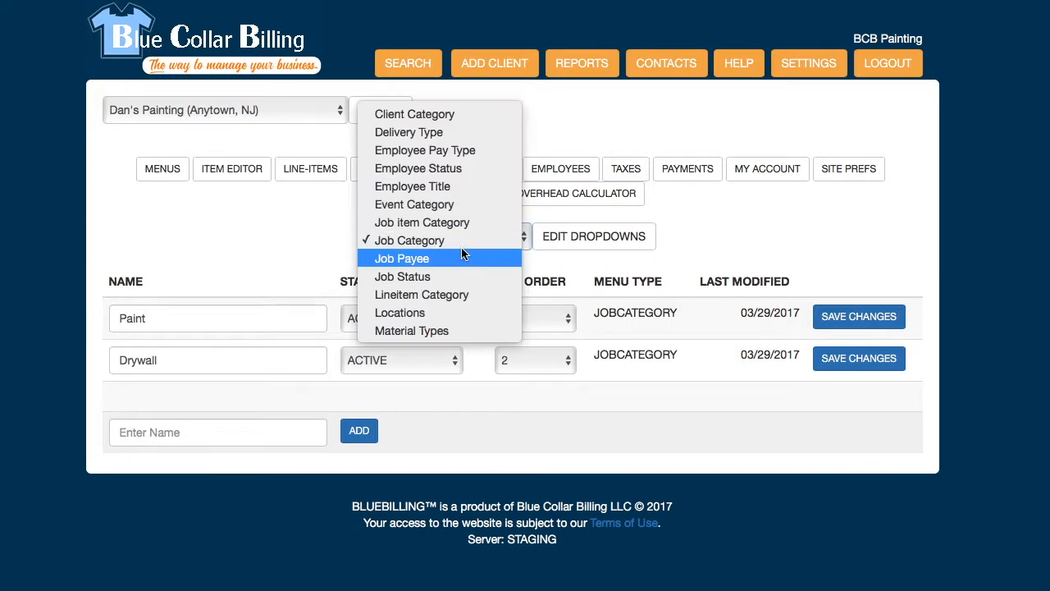
click(461, 259)
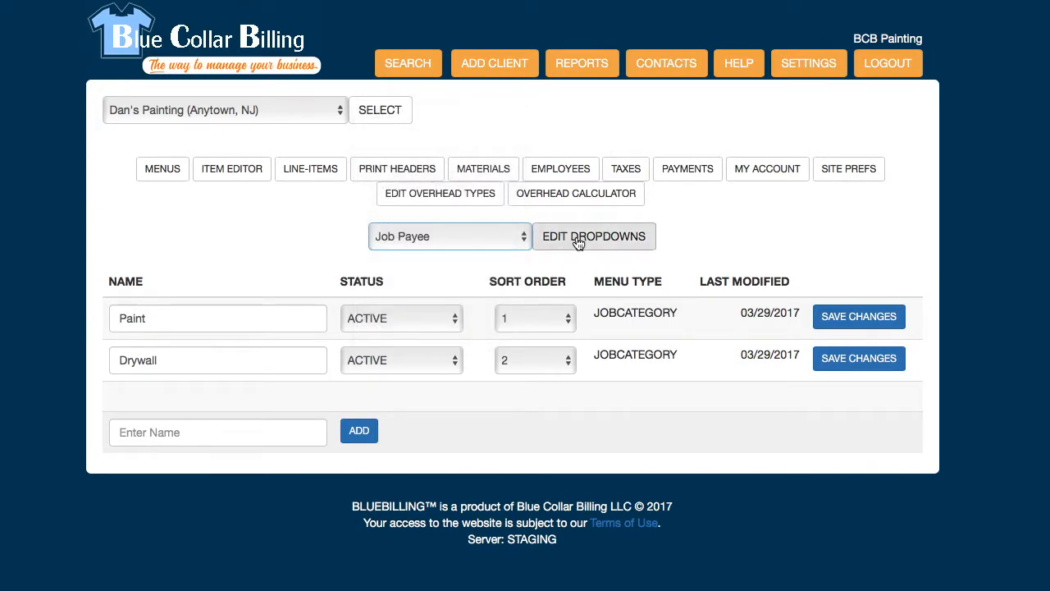
click(578, 240)
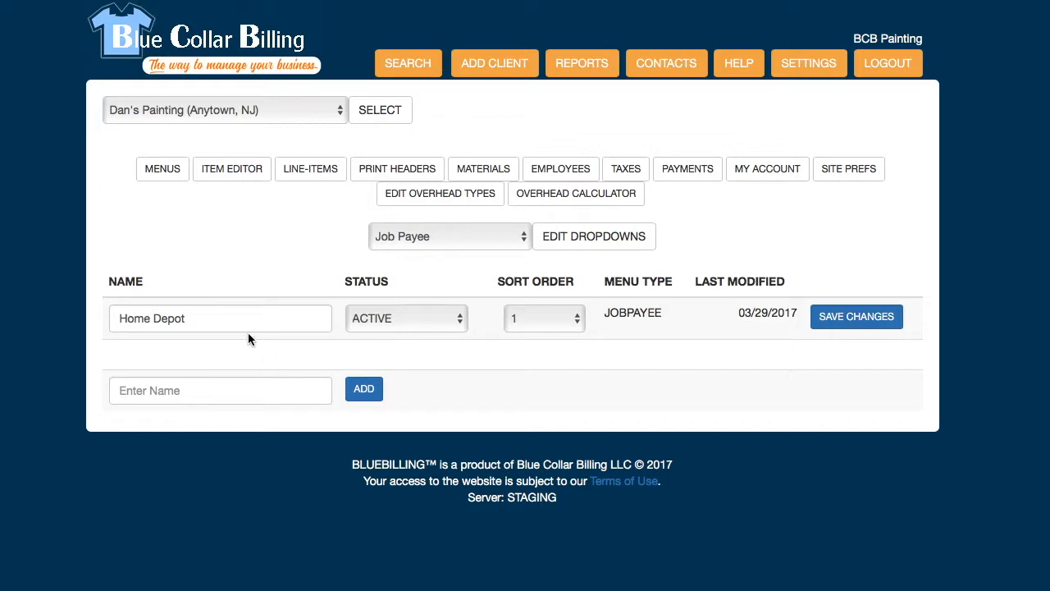
click(188, 392)
text(B)
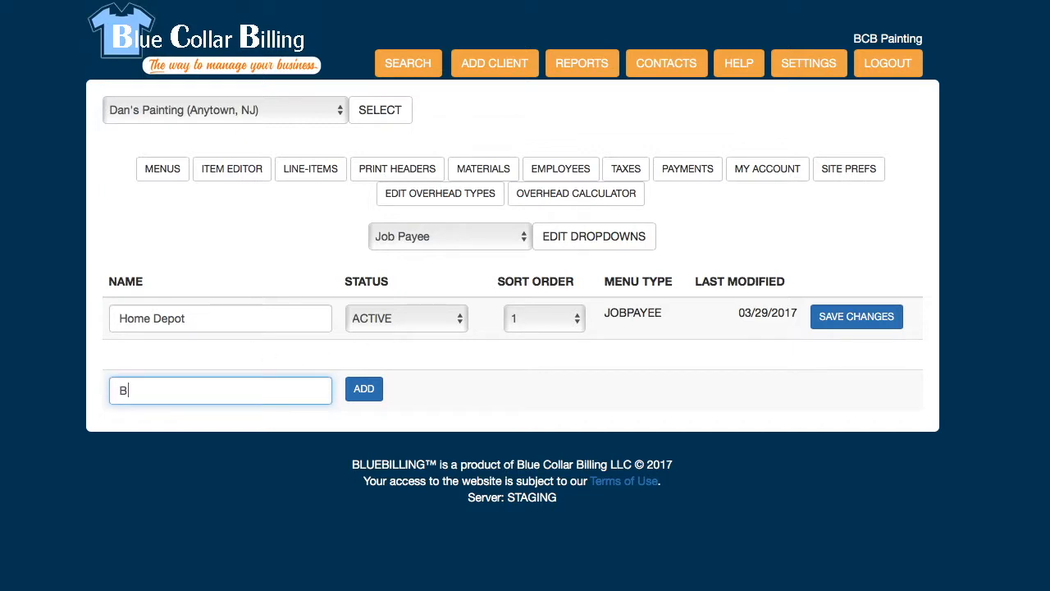
text(enjamin Moore)
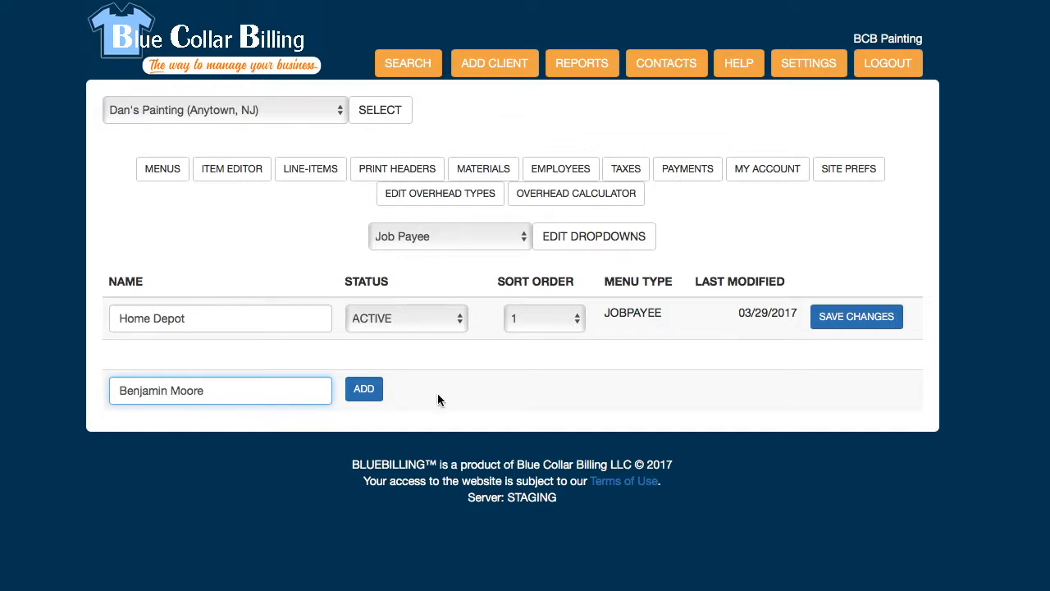
click(351, 388)
Step: Add Lowe's as another payee in the Job Payee menu
click(221, 430)
text(Lowe's)
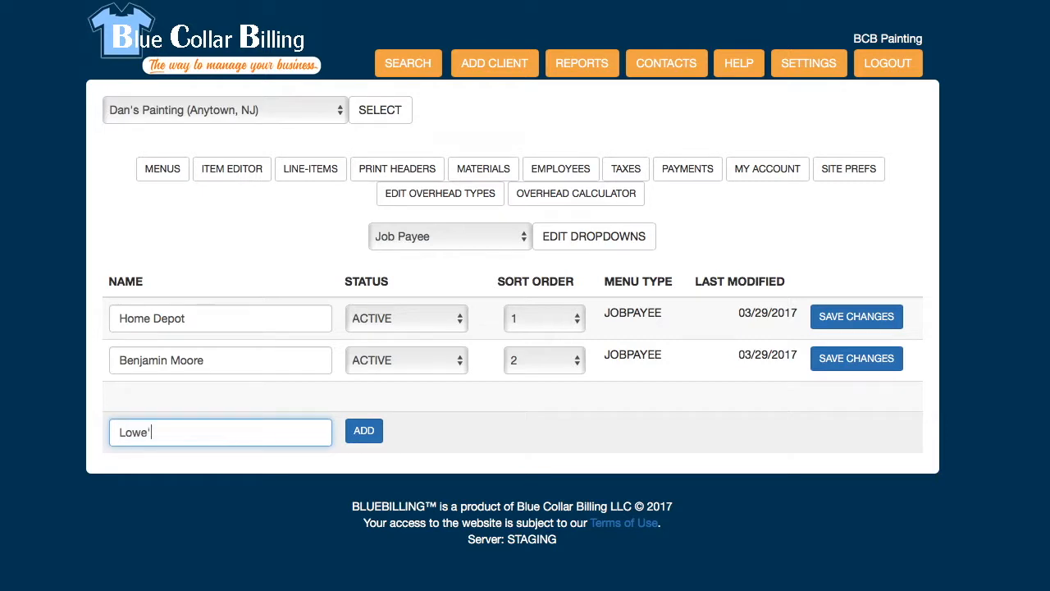
click(366, 436)
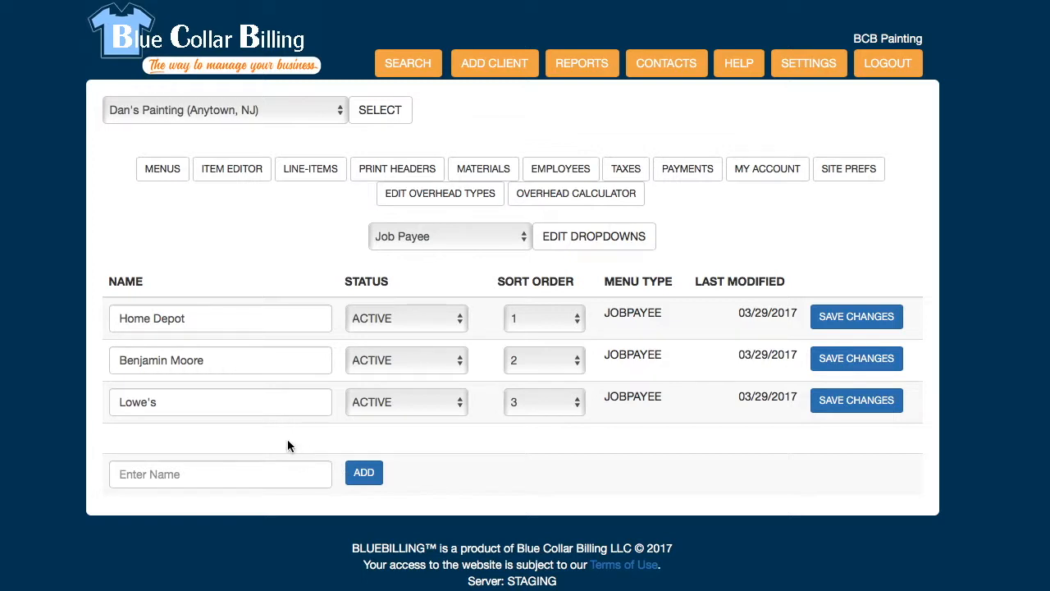
Step: View the entries of the Job Status menu
click(464, 239)
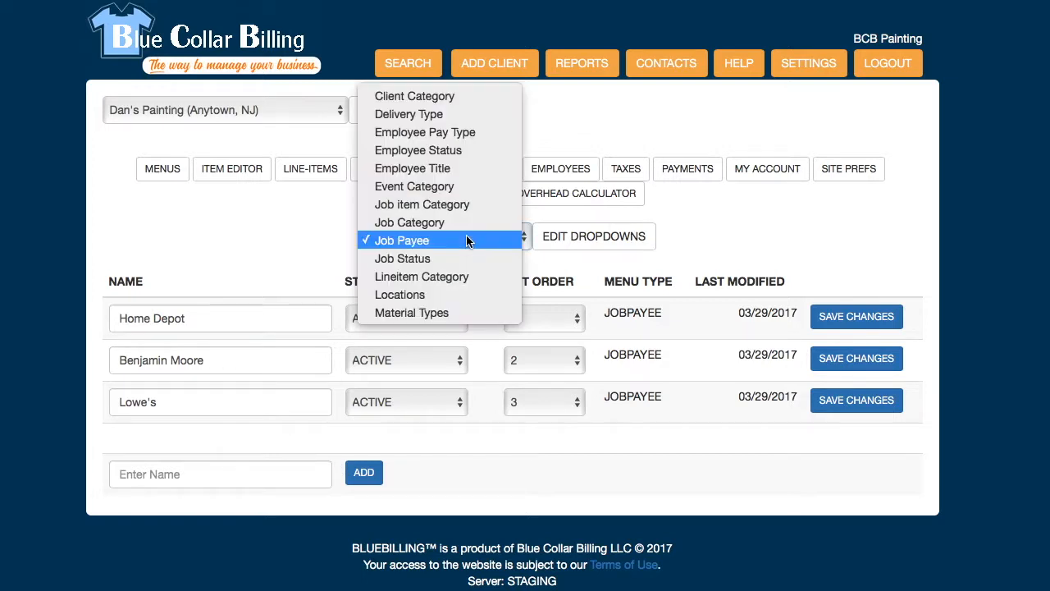
click(462, 259)
click(594, 238)
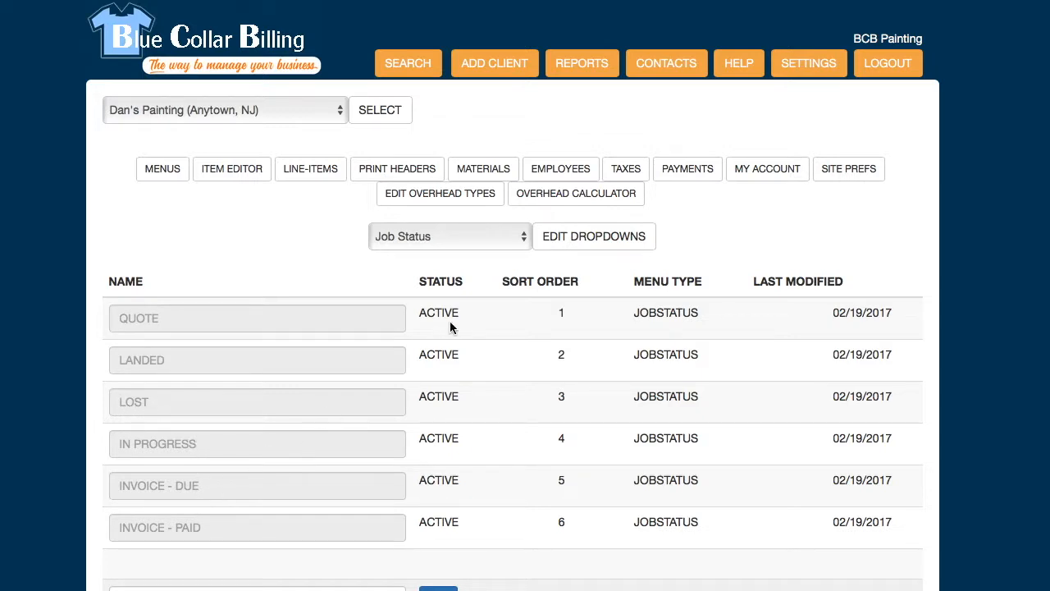
Step: Load the Locations menu for editing and add the entry "2nd Floor"
click(457, 238)
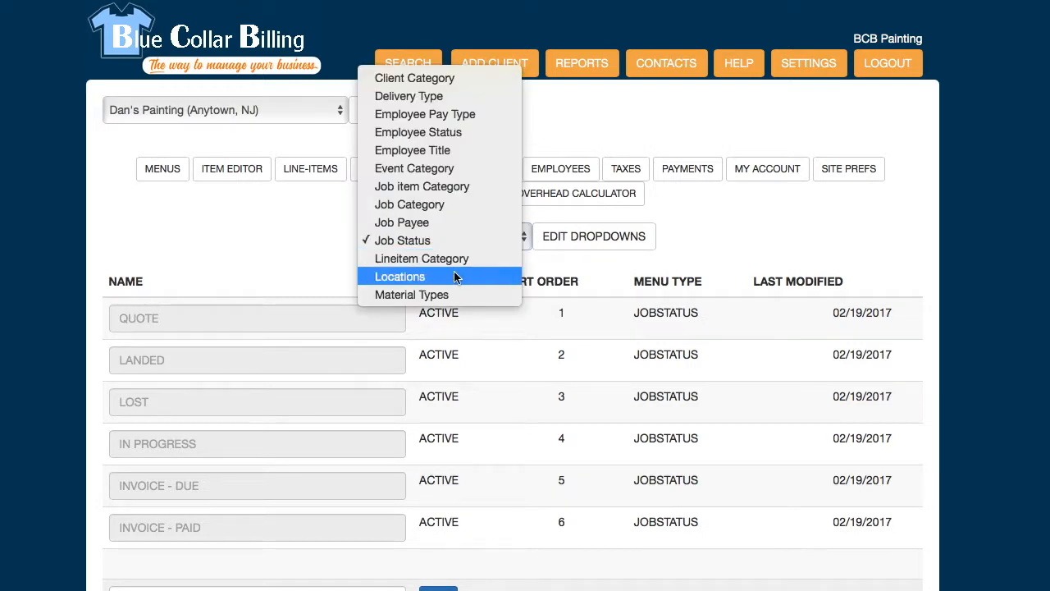
click(455, 276)
click(579, 236)
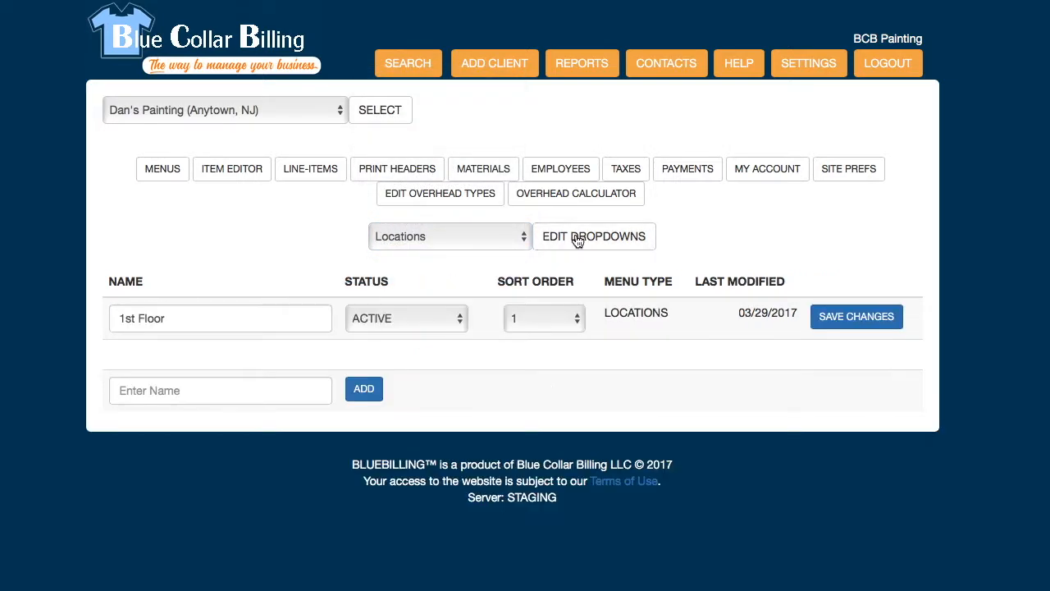
click(176, 392)
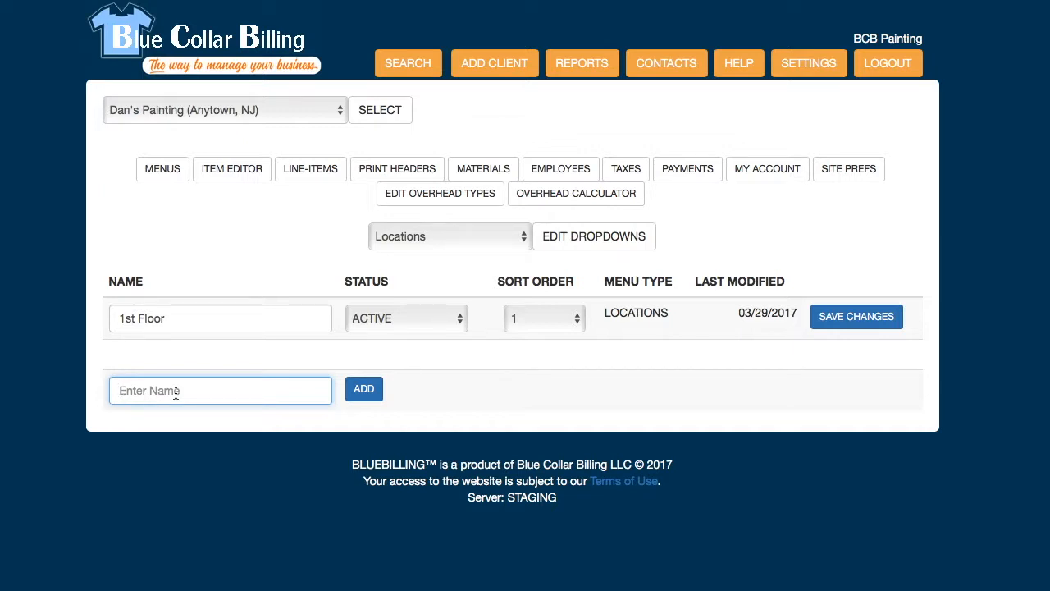
text(2nd Floor)
click(363, 389)
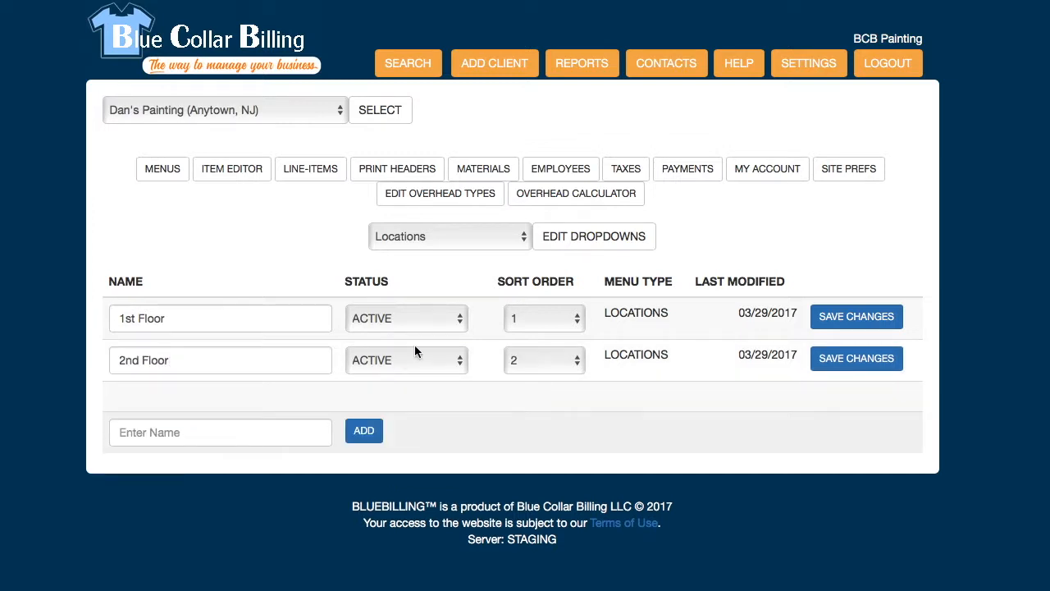
Step: Load the Material Types menu for editing and add the entry "Supplies"
click(449, 238)
click(452, 259)
click(588, 245)
click(190, 393)
text(Supplier)
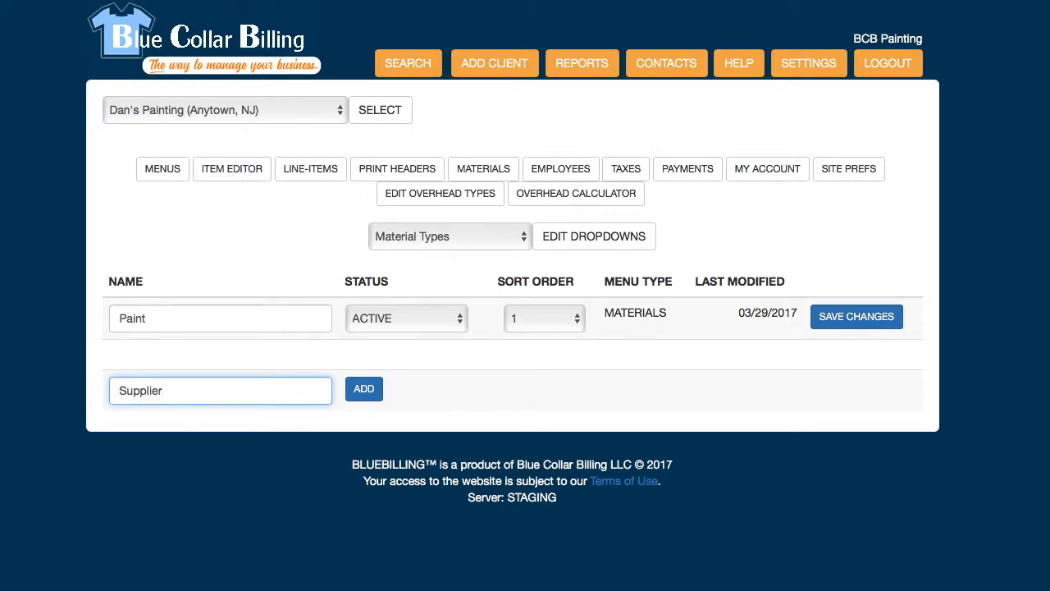
key(BackSpace)
text(s)
click(379, 401)
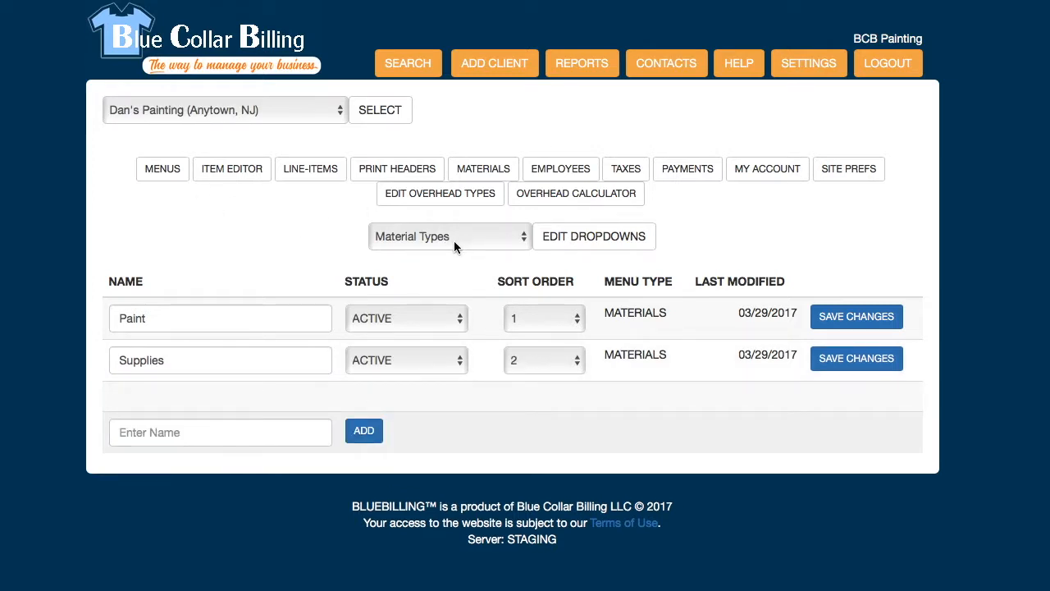
Step: View the saved proposal and invoice descriptions in the item editor
click(230, 174)
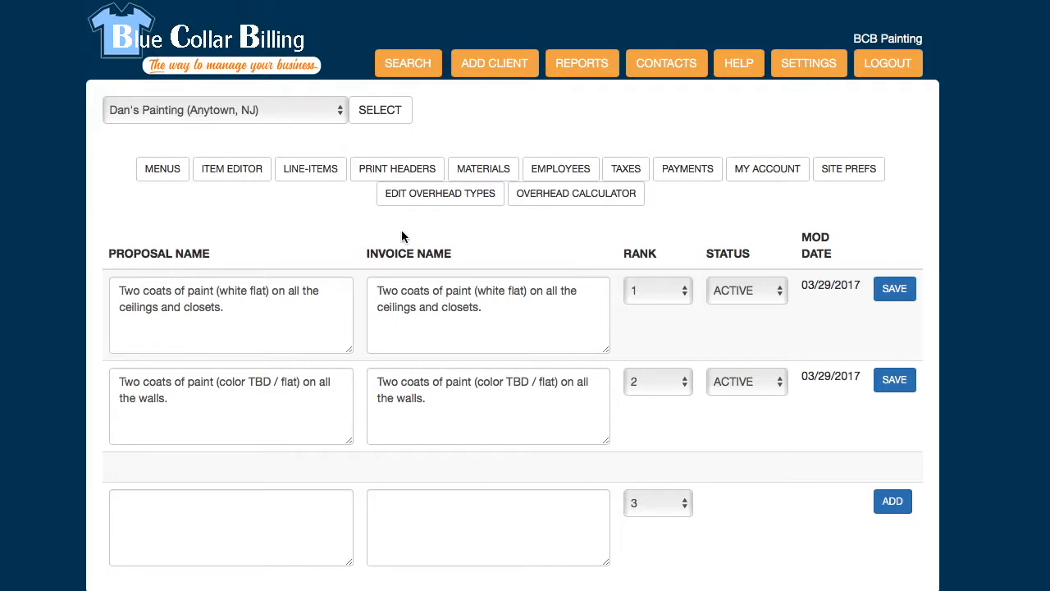
Step: Add a line item named "Paint Walls" with a price of 150, leave its category blank, and save it
click(311, 172)
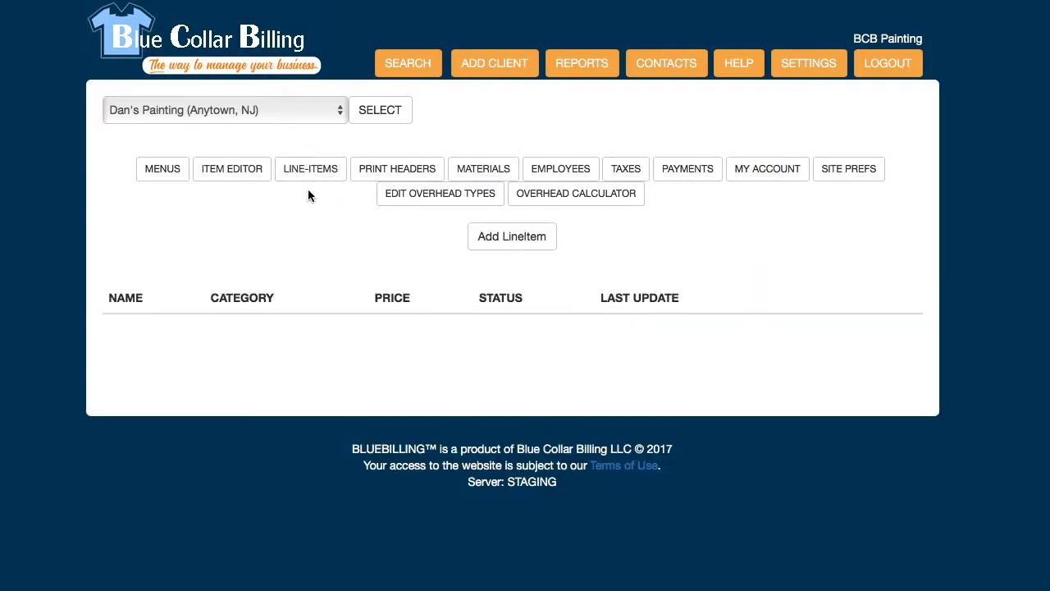
click(534, 242)
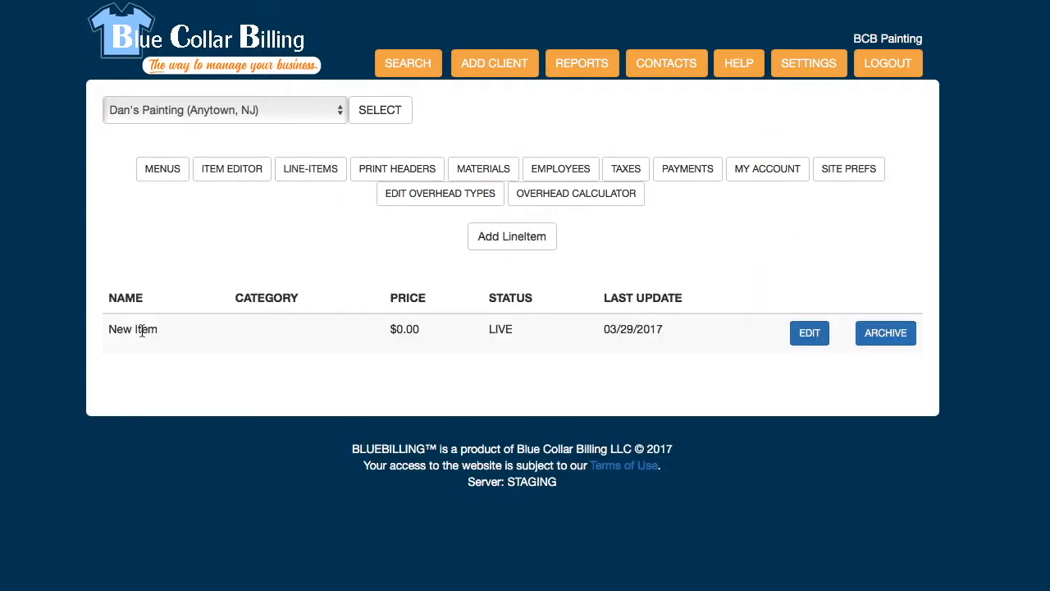
click(811, 334)
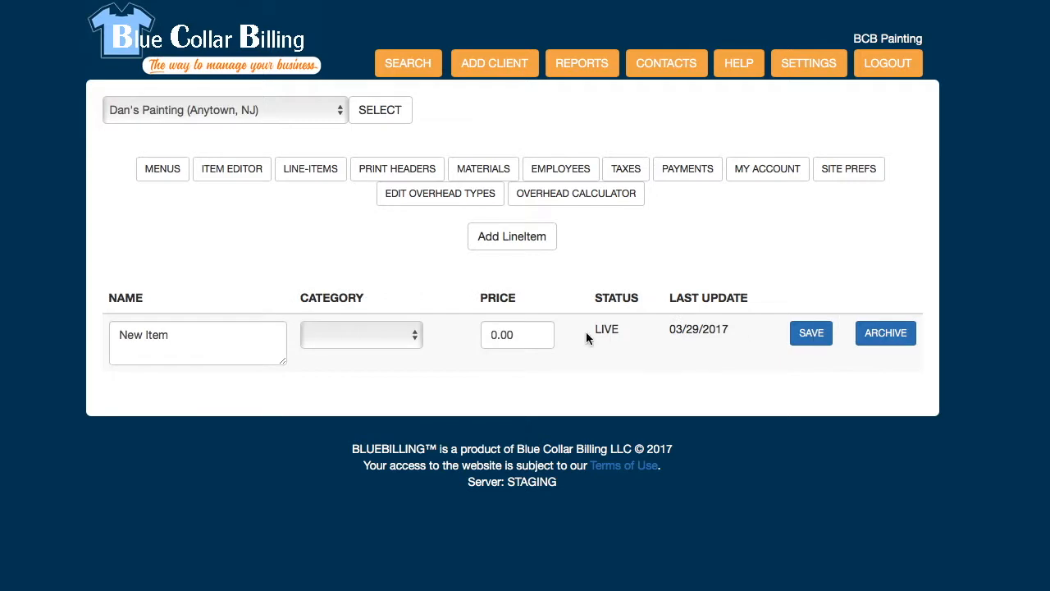
drag(183, 342, 57, 331)
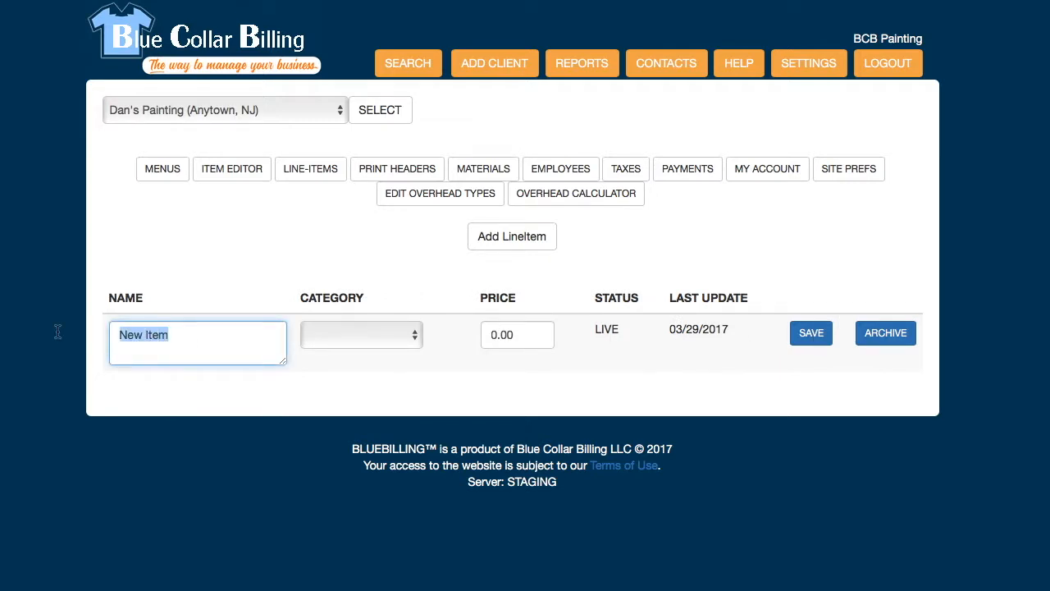
text(Paint Walls)
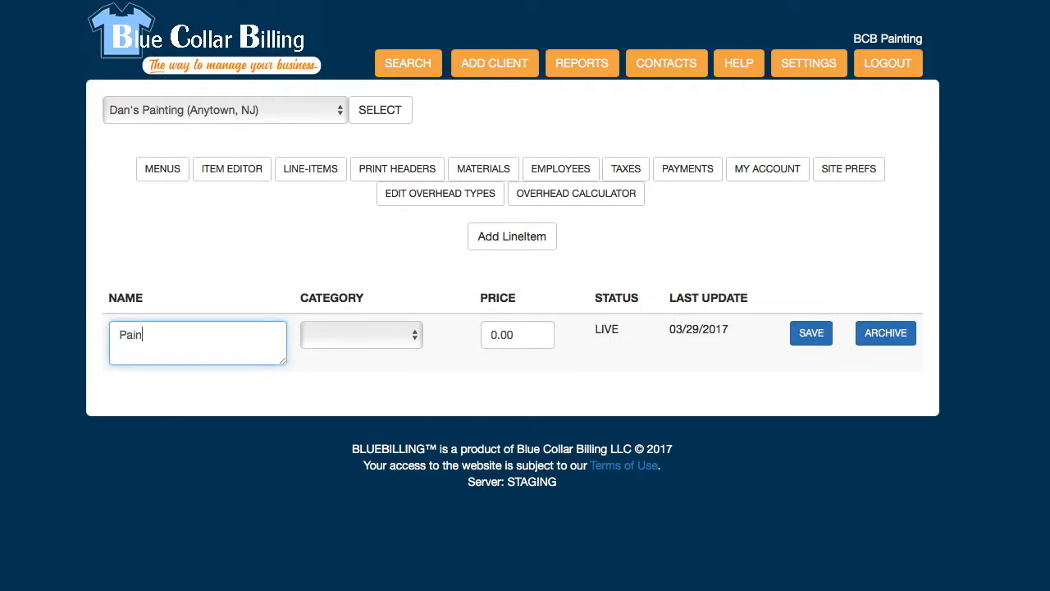
key(Tab)
key(Tab)
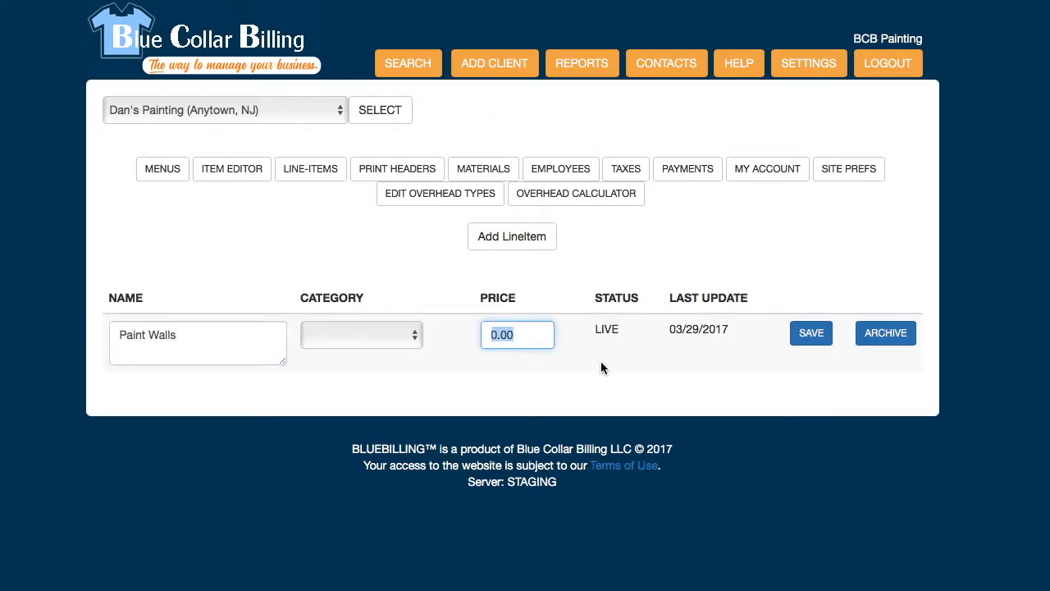
text(150)
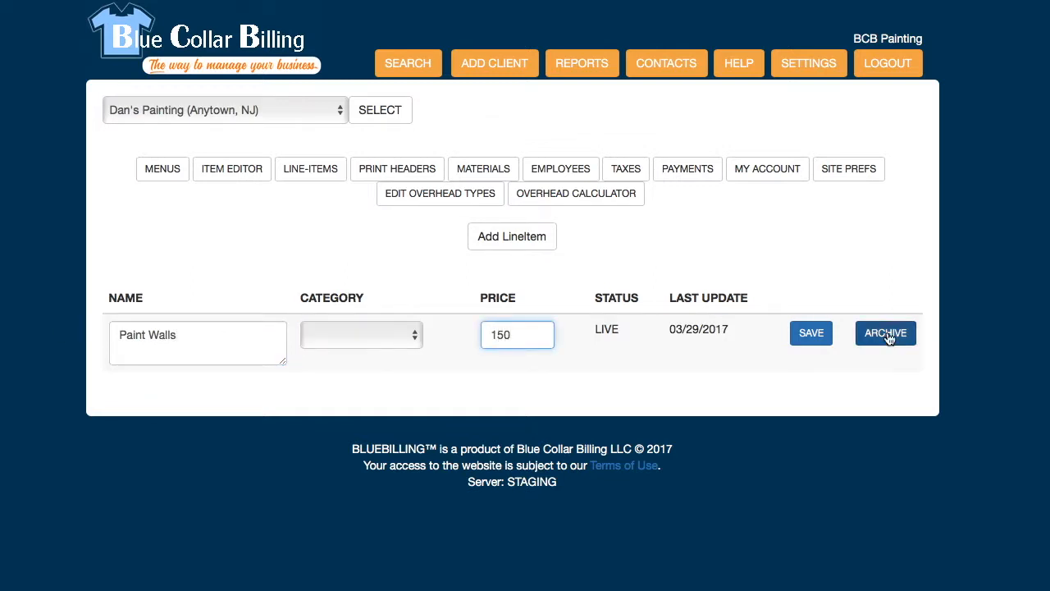
click(818, 343)
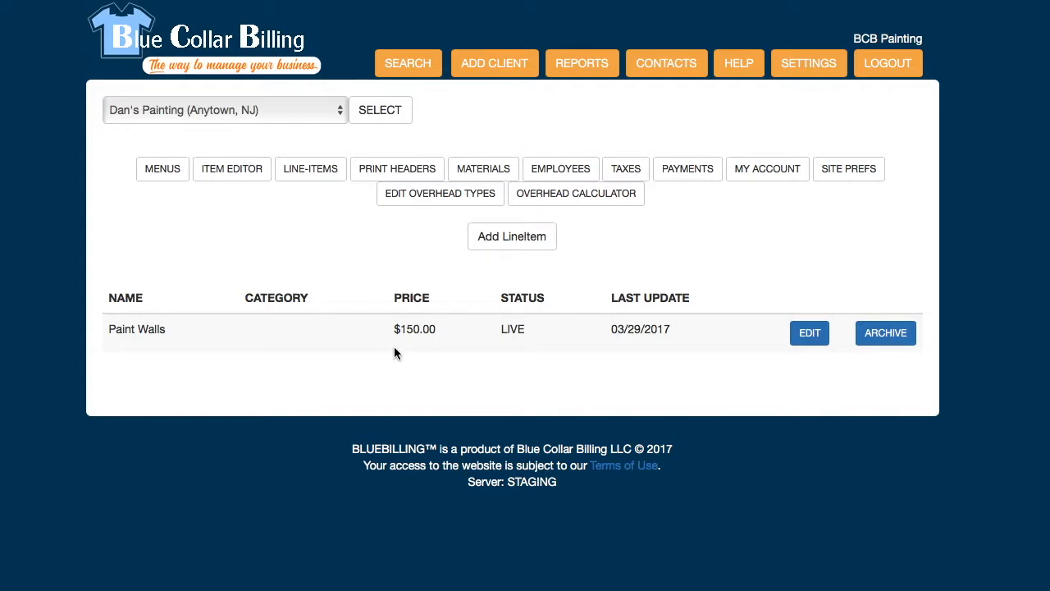
Step: Review the print header settings, from the company name and contact fields through the thank-you, signature and legal text fields
click(402, 176)
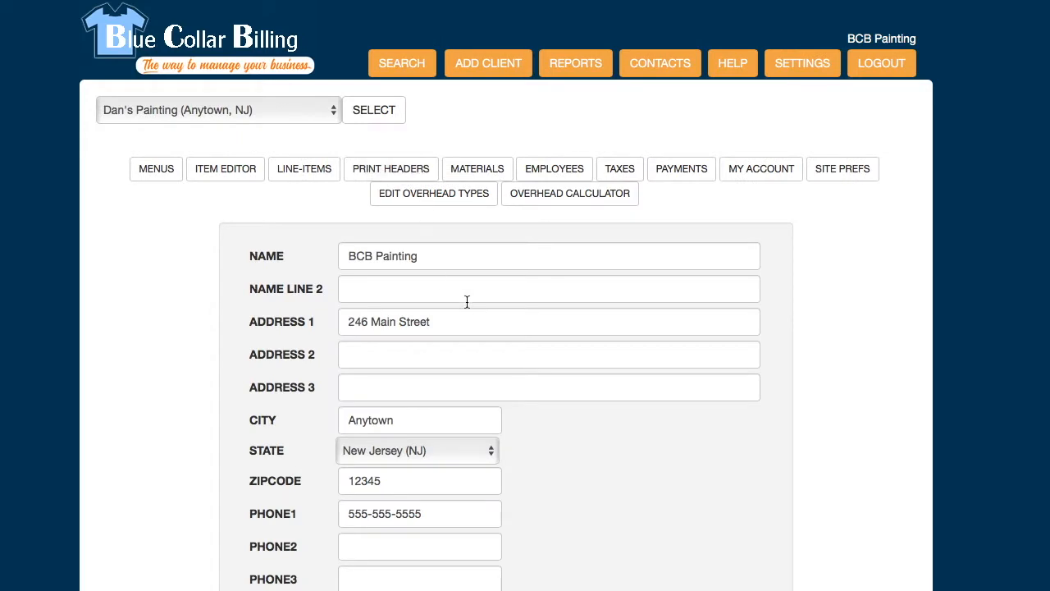
scroll(467, 302, down, 3)
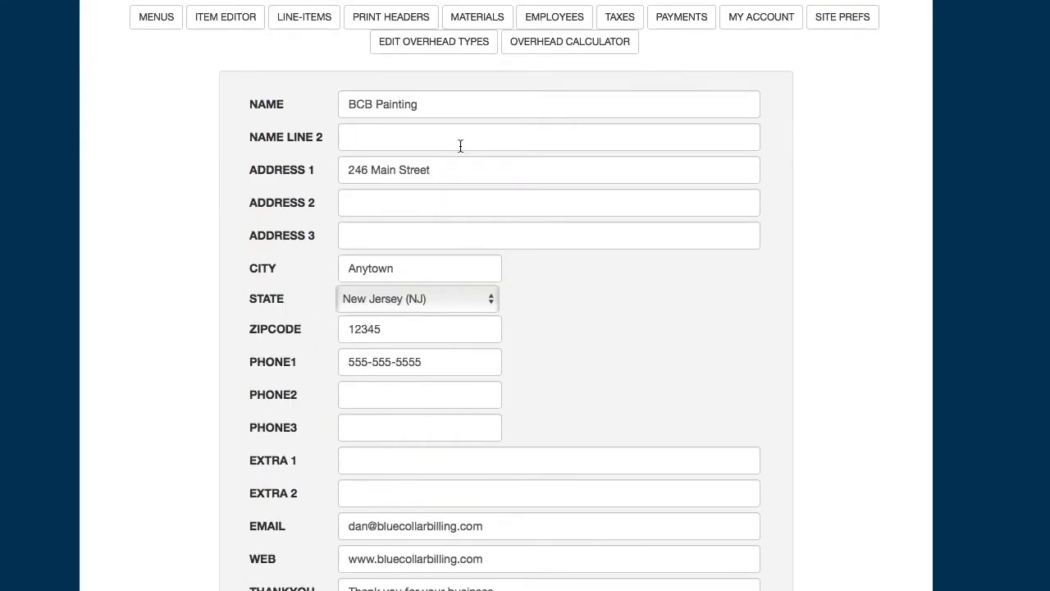
scroll(460, 148, down, 1)
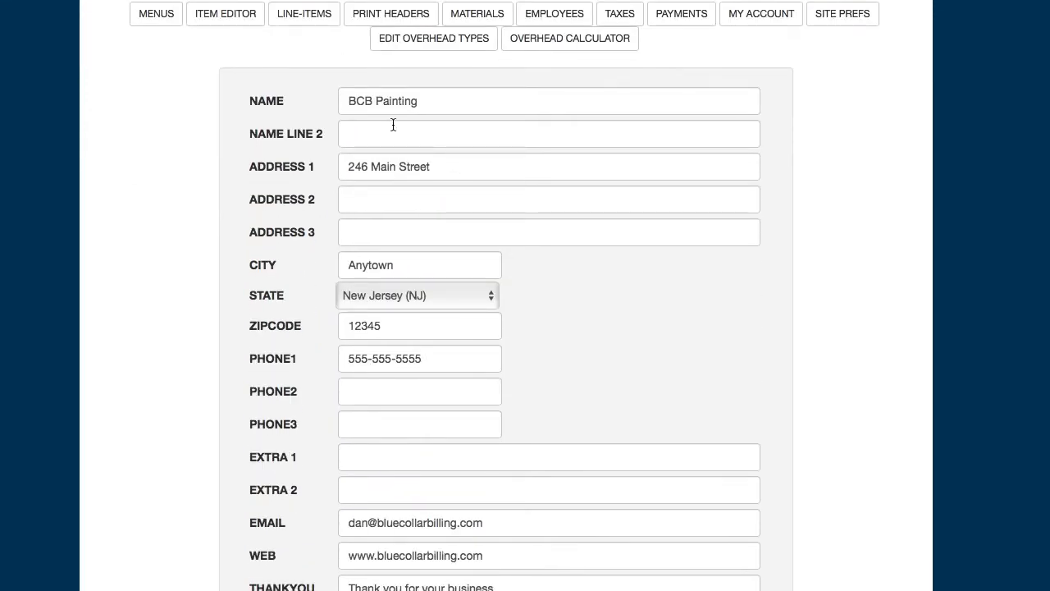
scroll(396, 113, down, 2)
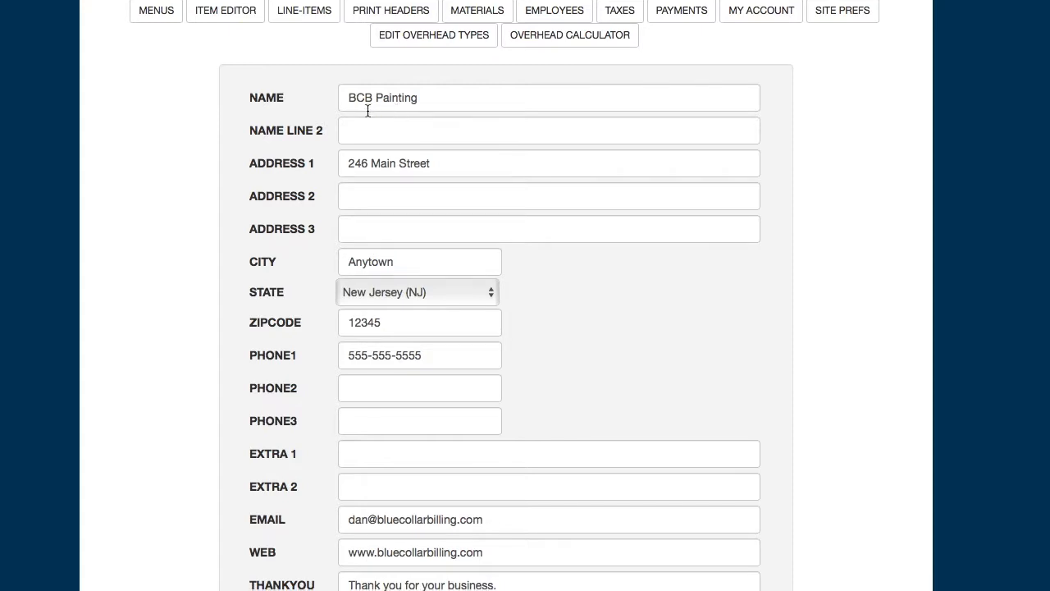
scroll(400, 320, down, 3)
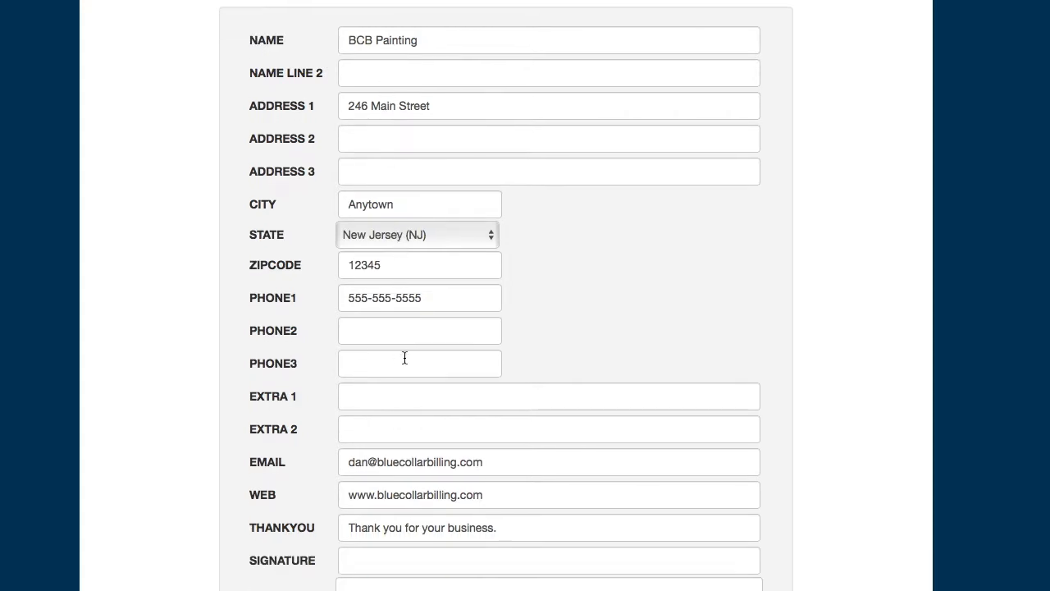
scroll(396, 461, down, 1)
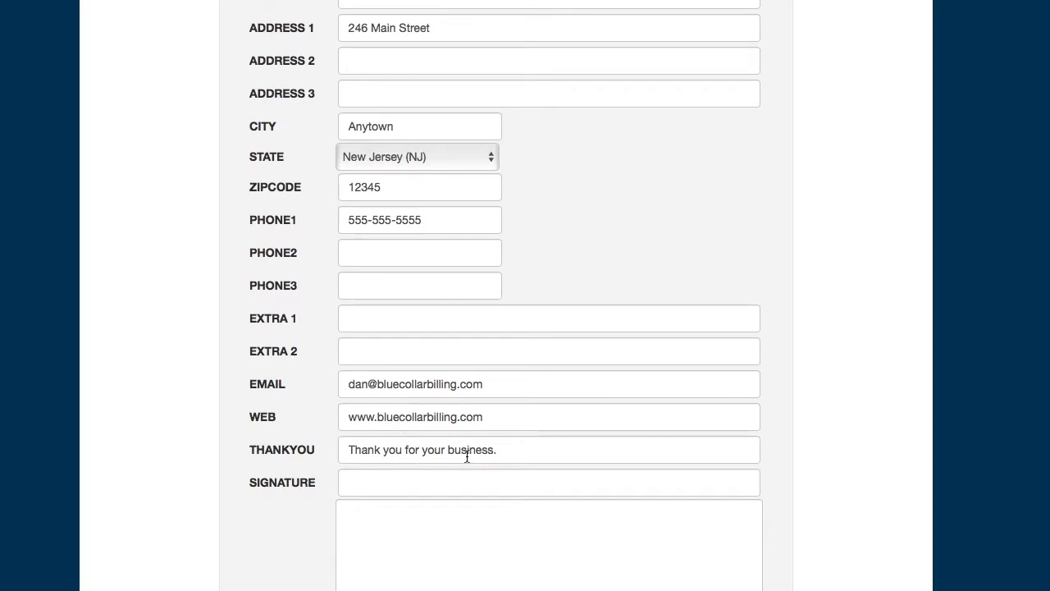
scroll(490, 459, down, 1)
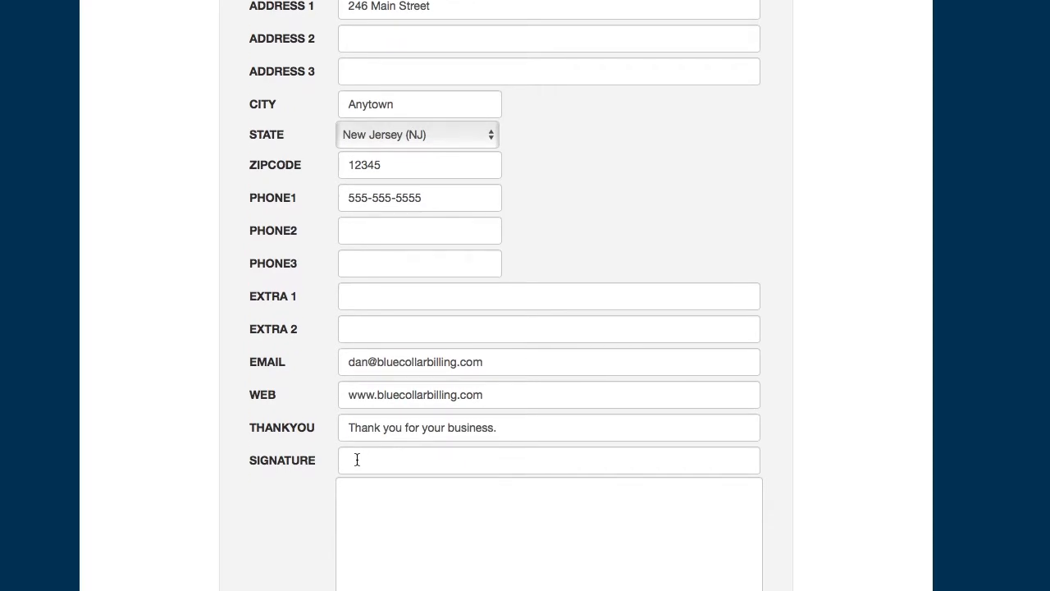
scroll(564, 452, down, 1)
scroll(563, 451, down, 5)
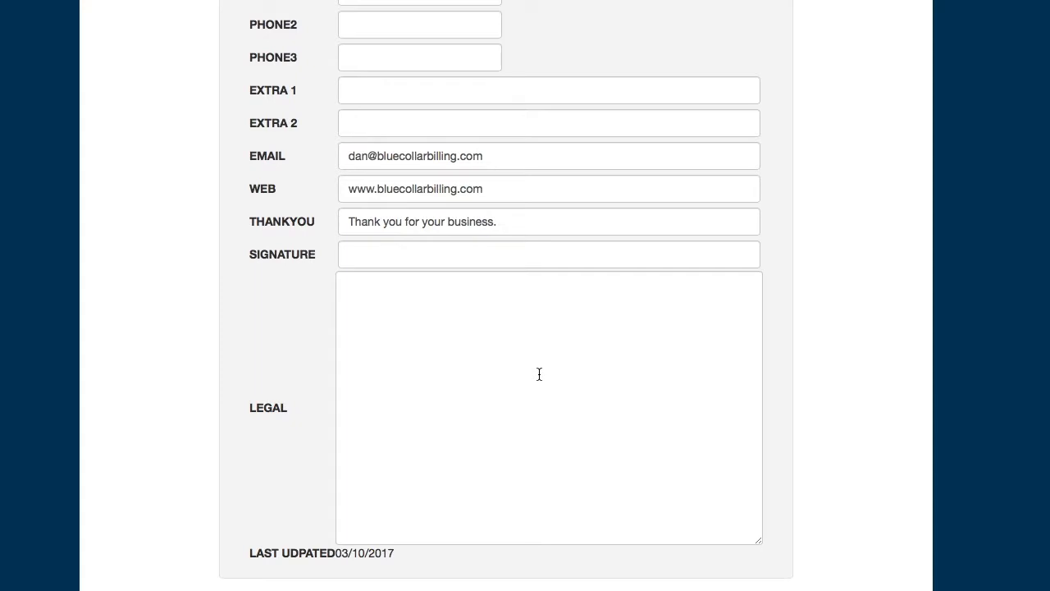
scroll(539, 374, down, 1)
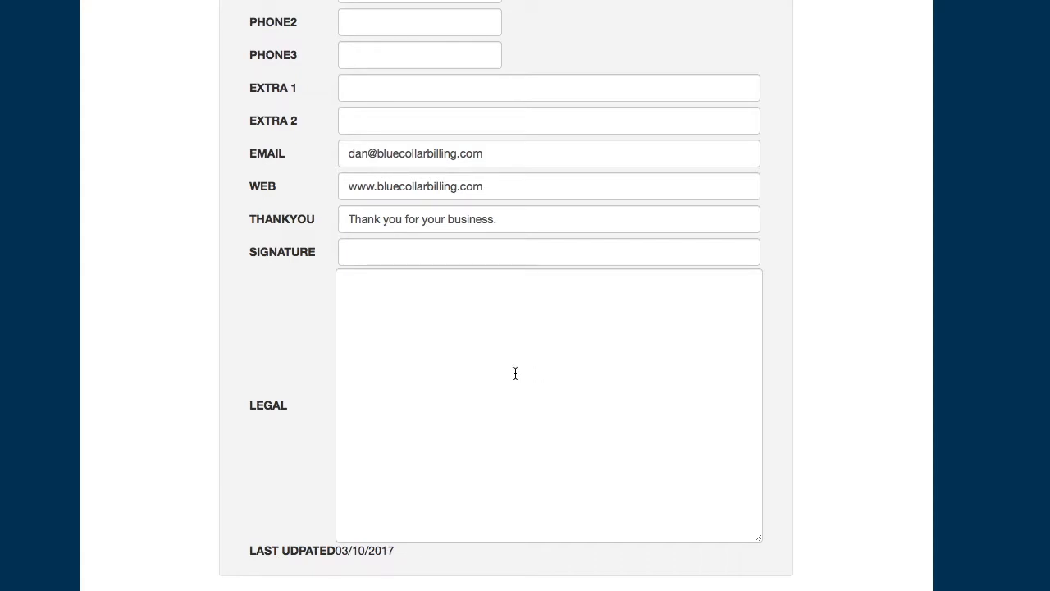
scroll(437, 401, up, 6)
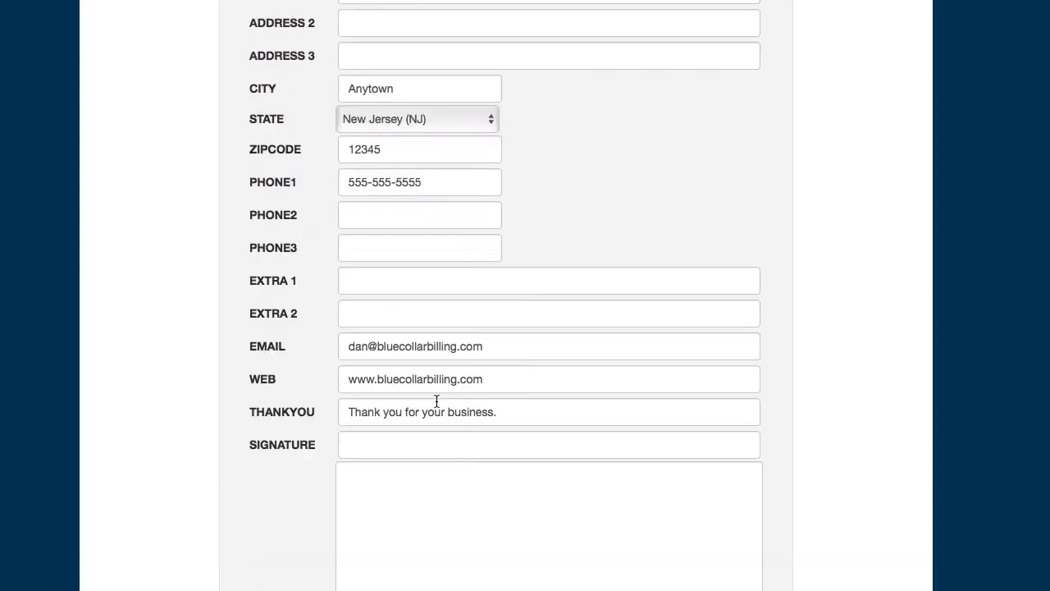
Step: Create a new material named "Blue Tape" in the Supplies category
click(467, 170)
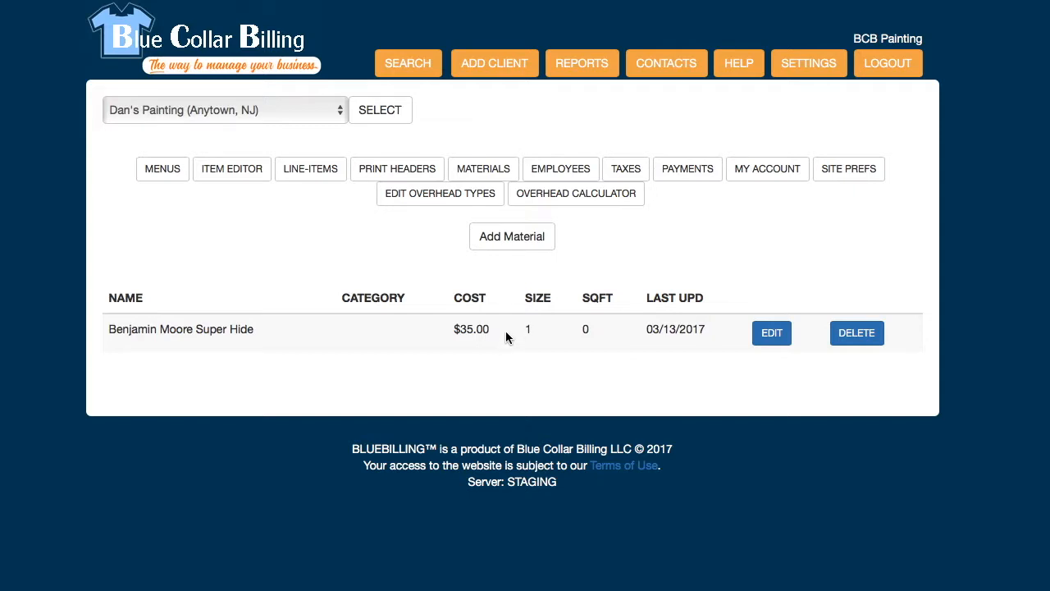
click(496, 237)
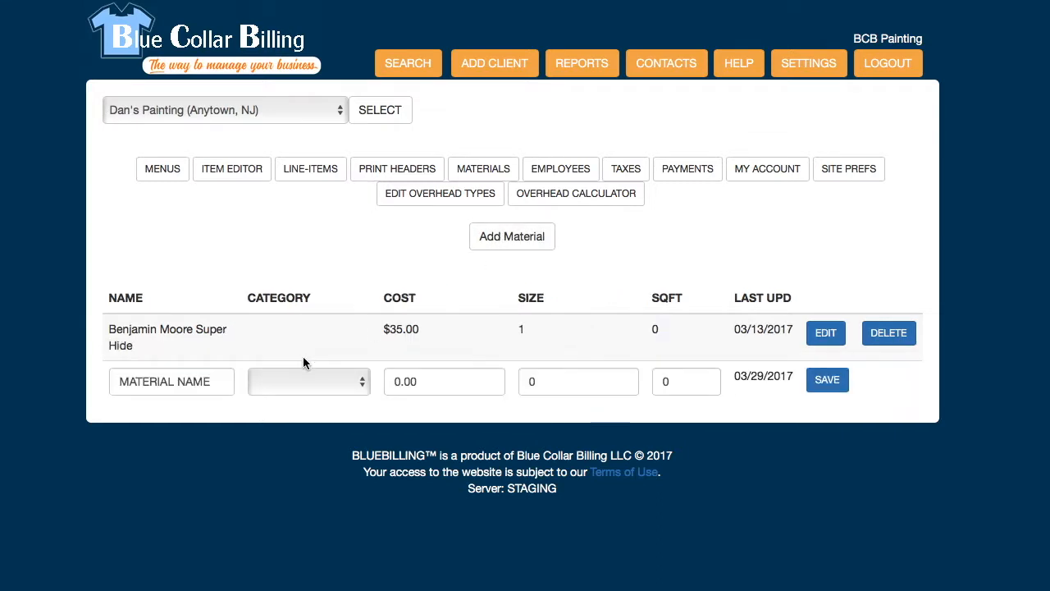
drag(221, 383, 107, 378)
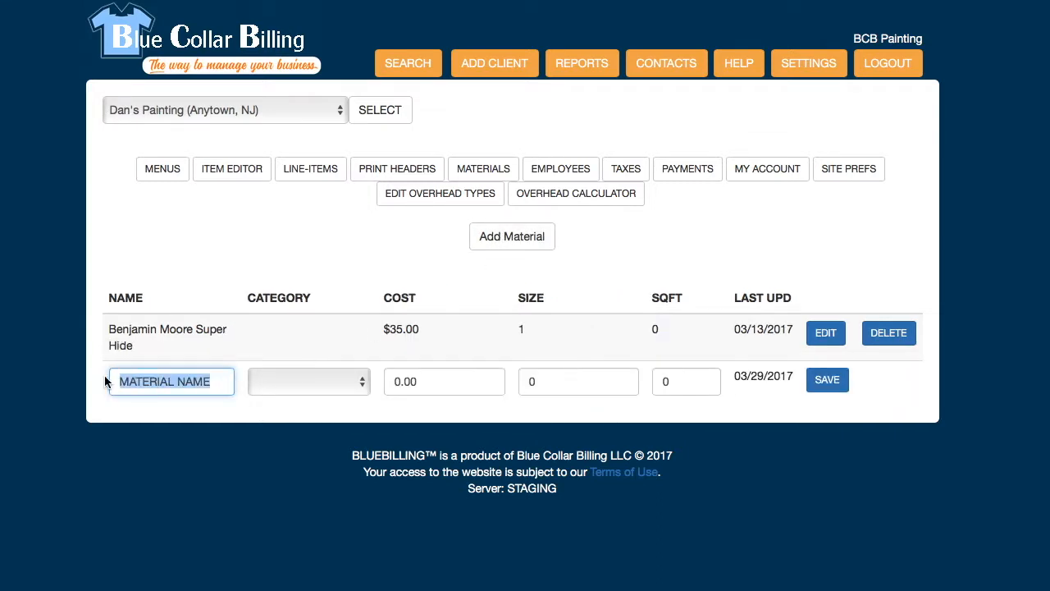
text(Blue Tape)
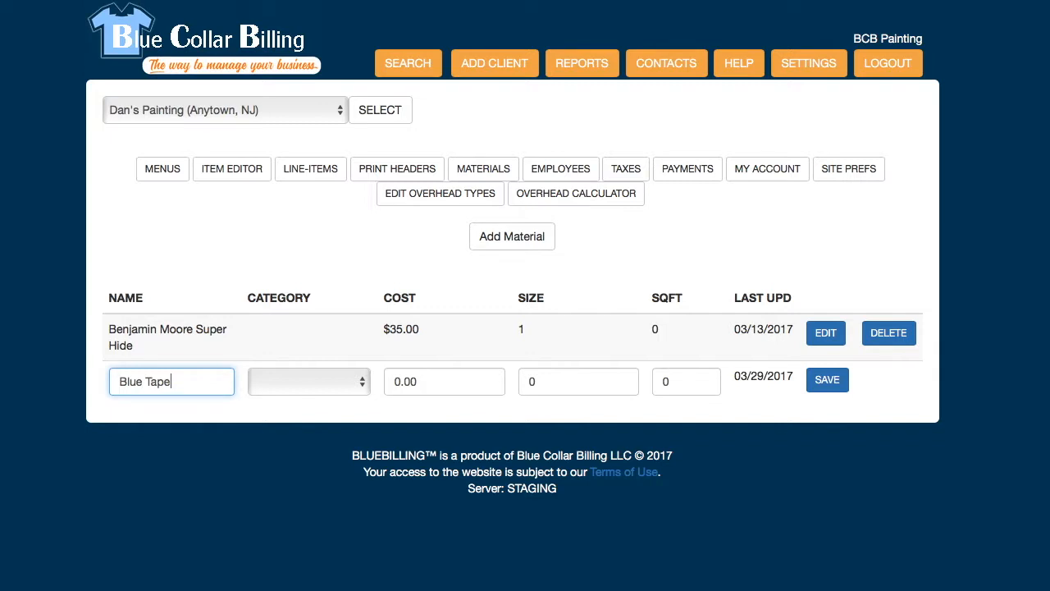
click(331, 383)
click(271, 421)
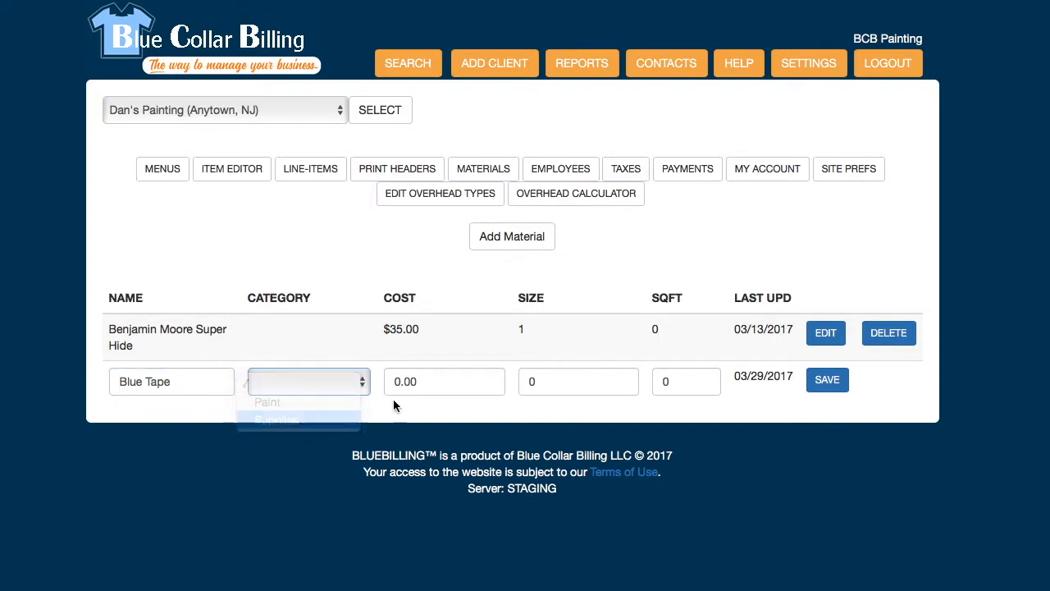
Step: Set the Blue Tape material's cost to 2.00 and size to 1, and save it
key(Tab)
text(2.00)
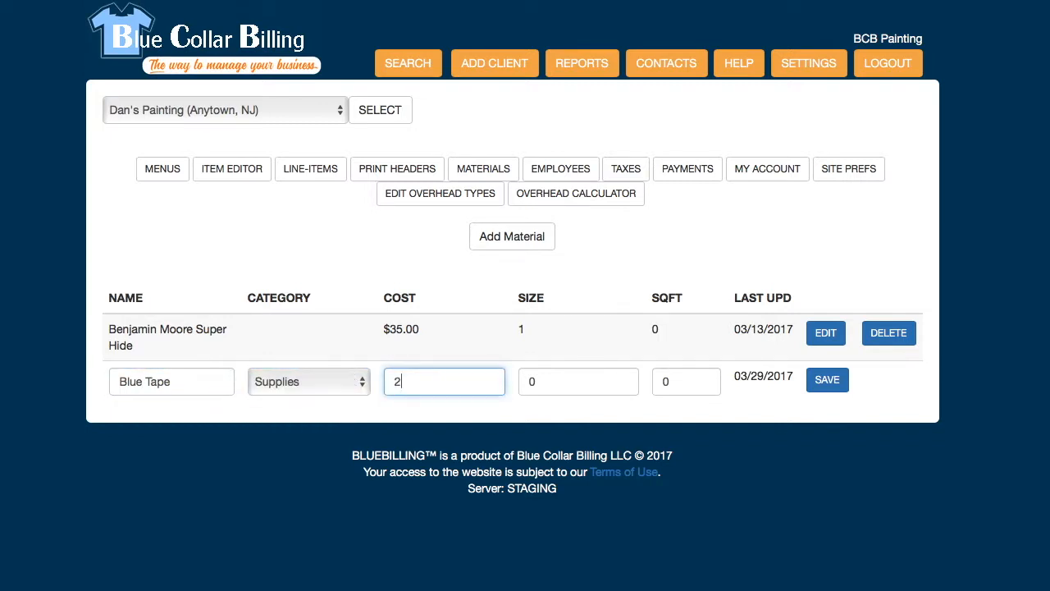
key(Tab)
text(1)
key(Tab)
key(Tab)
key(Return)
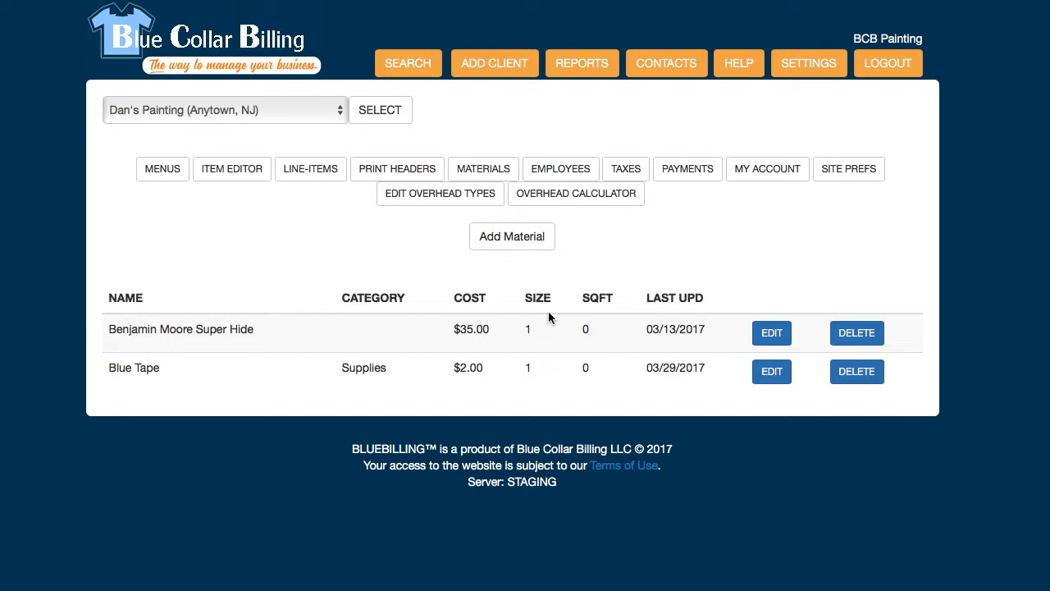
Step: Open the owner's employee record for editing and set Sales Team to YES
click(558, 170)
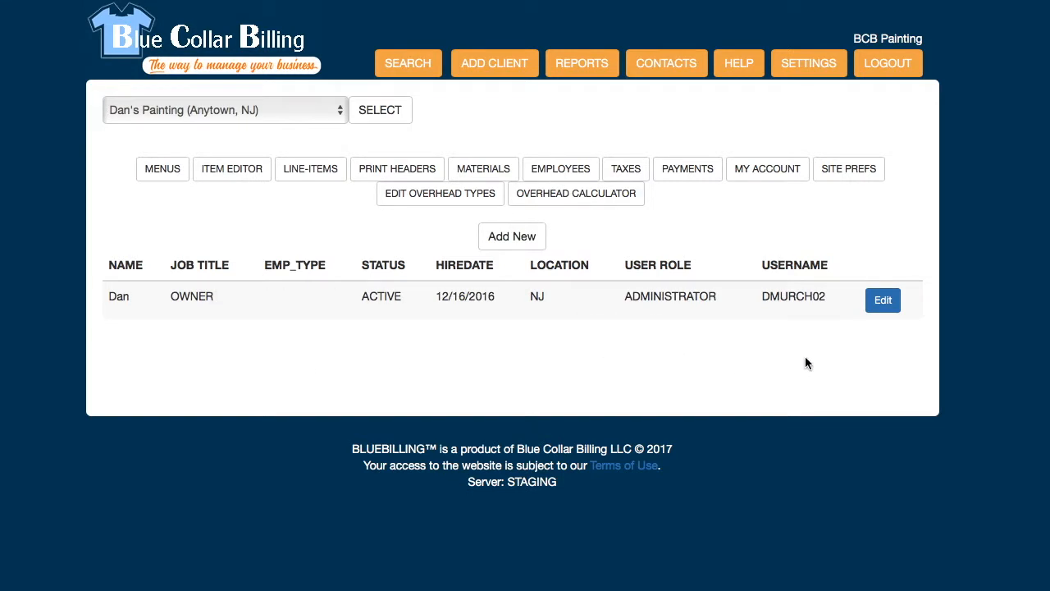
click(881, 301)
scroll(493, 359, down, 1)
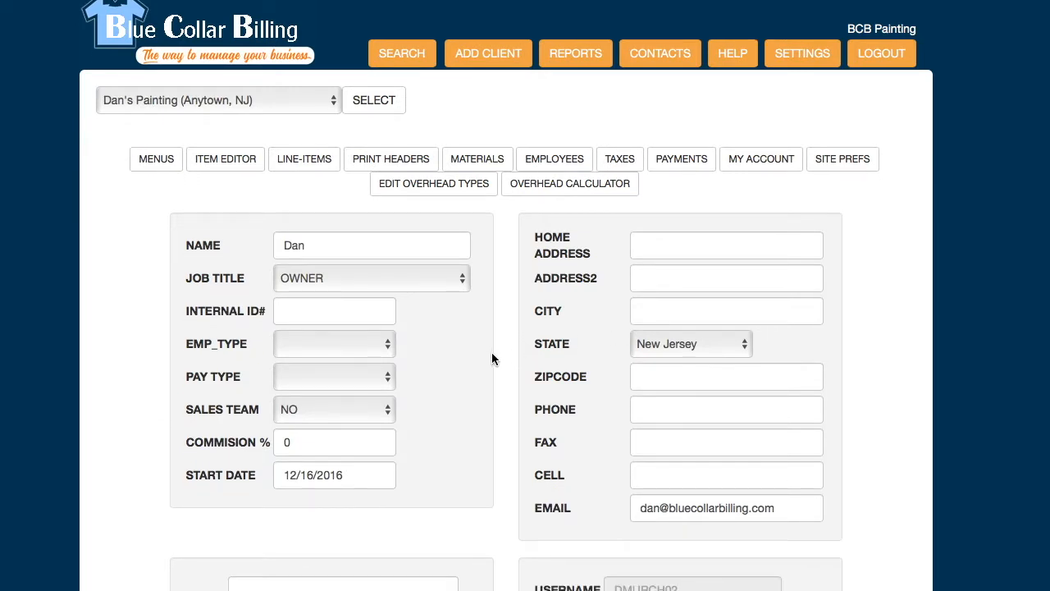
click(326, 411)
click(327, 400)
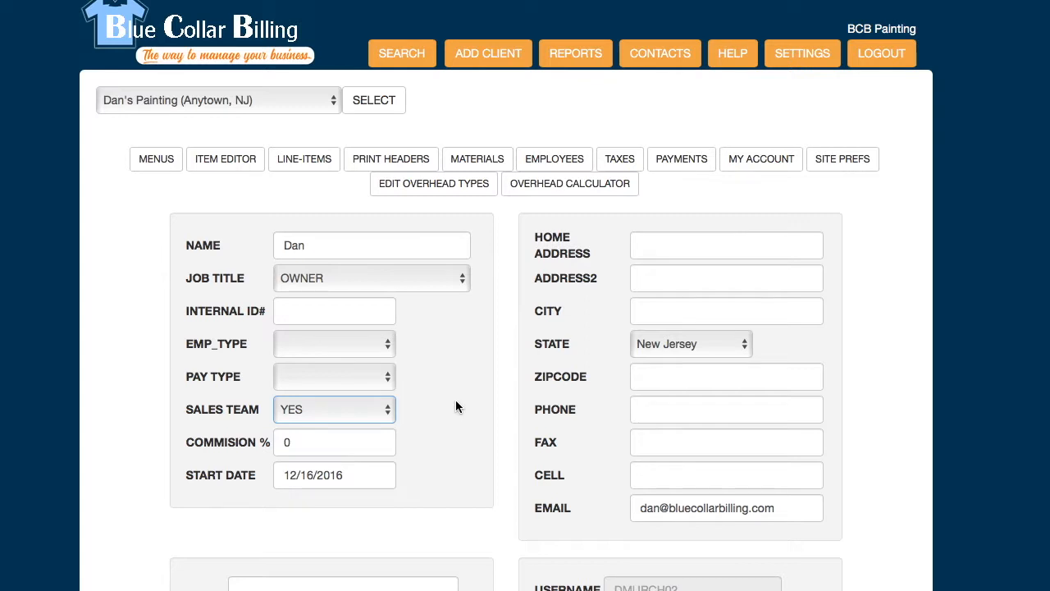
scroll(456, 402, down, 3)
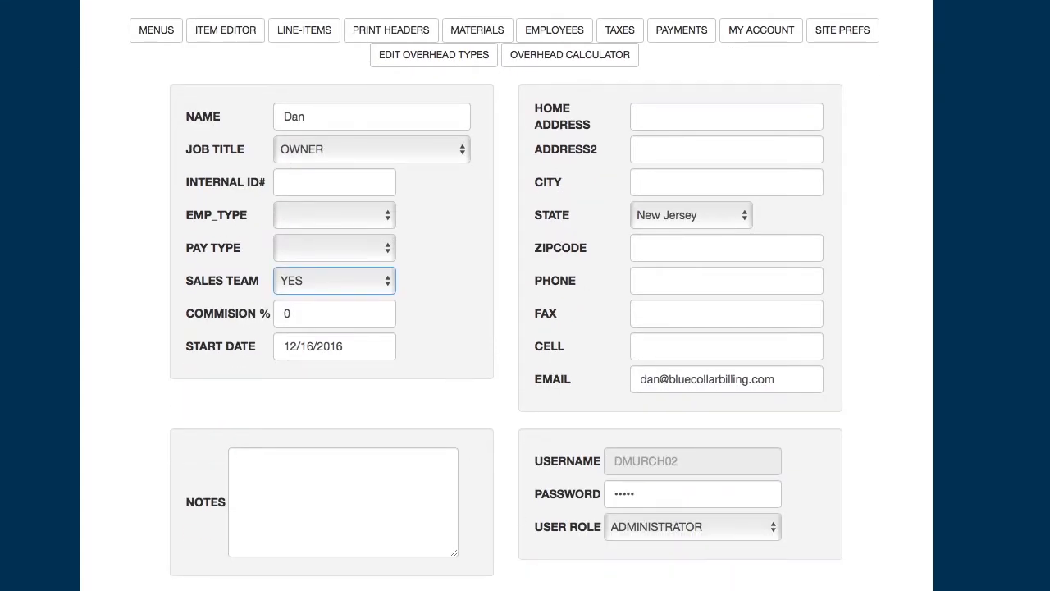
scroll(520, 420, up, 3)
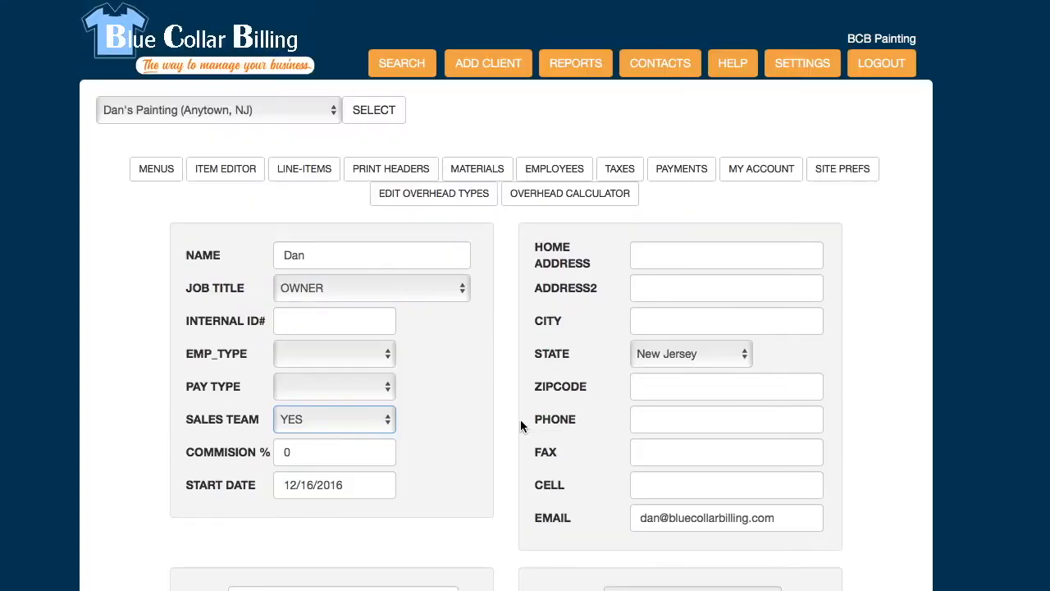
Step: Add a tax rate of .0687 for New Jersey with zip code 07852 to the tax settings
click(630, 169)
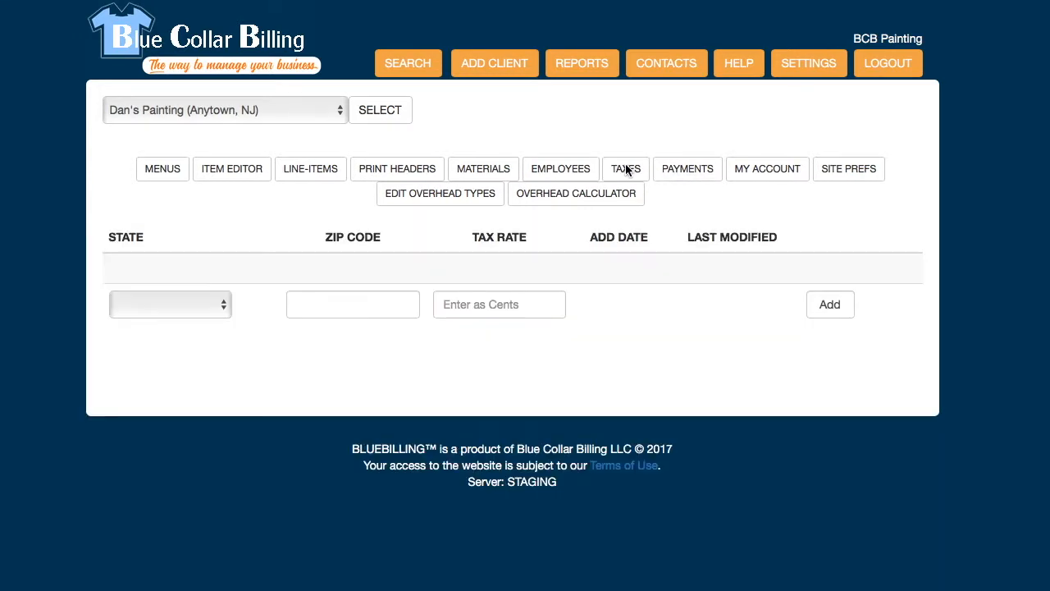
click(158, 307)
scroll(143, 460, down, 5)
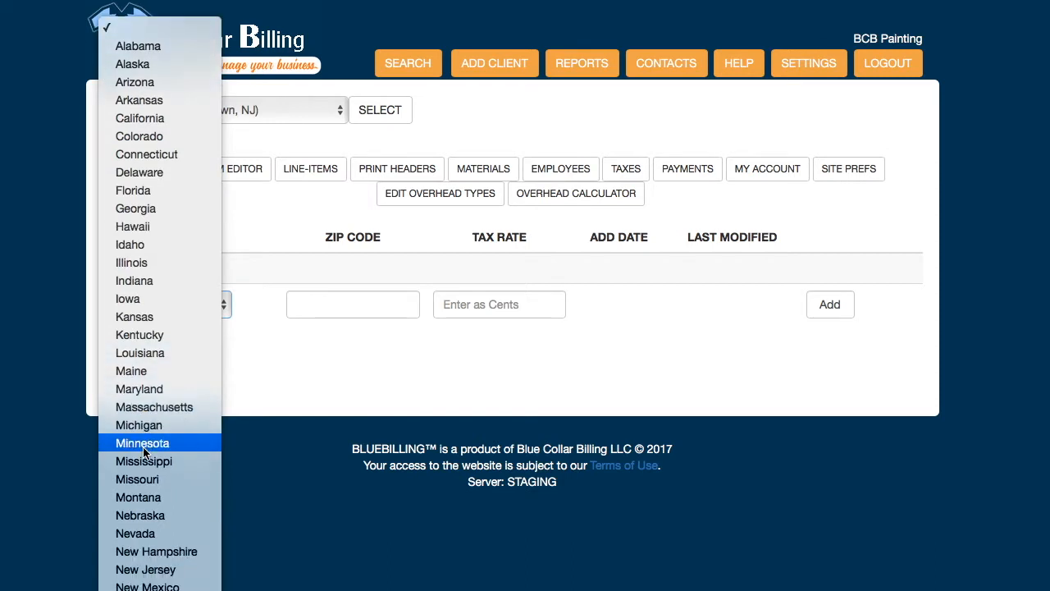
click(143, 489)
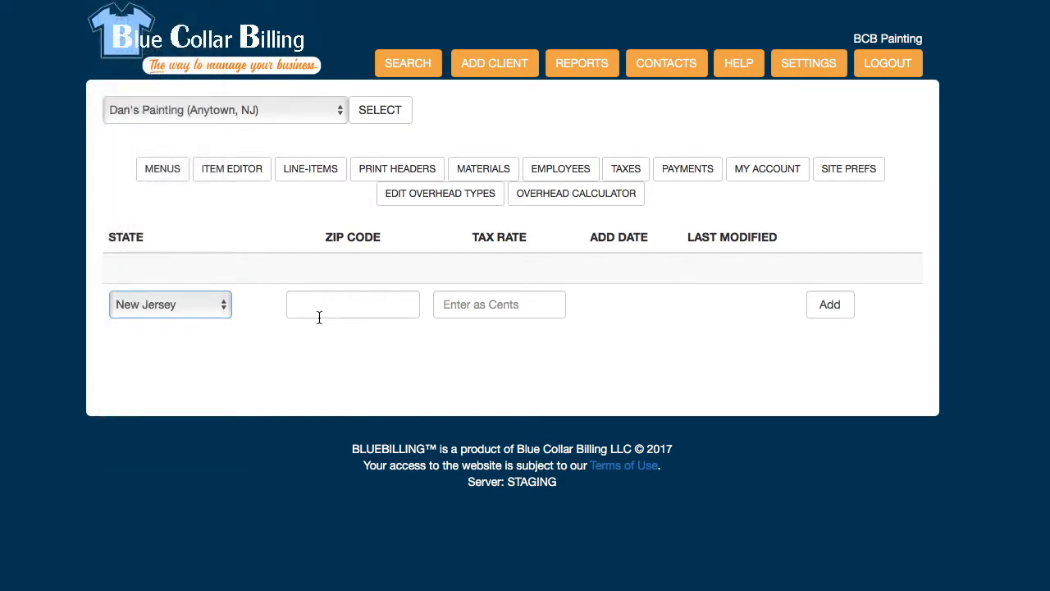
click(321, 305)
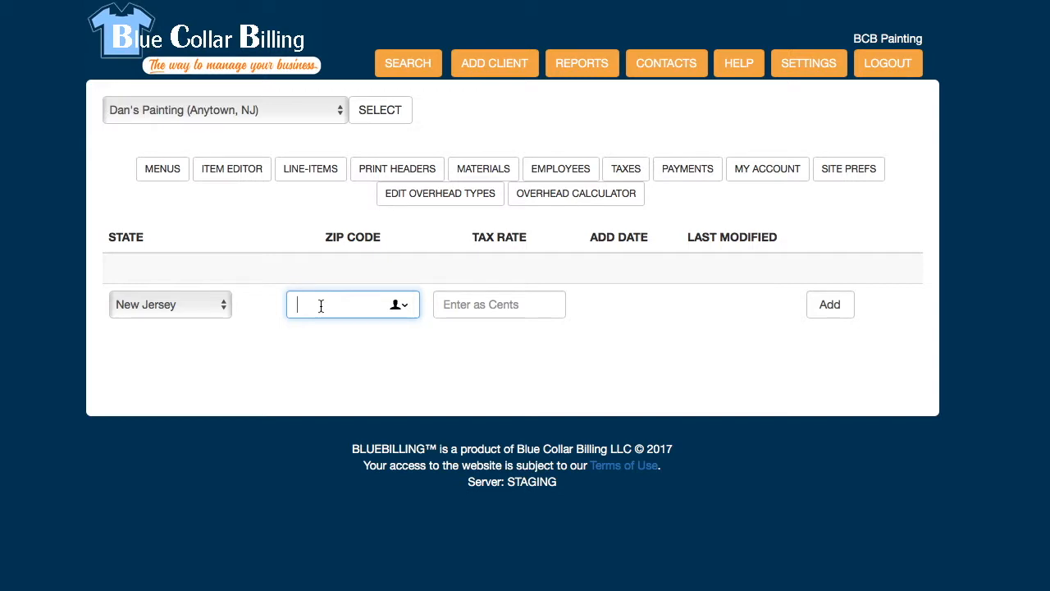
text(07852)
key(Tab)
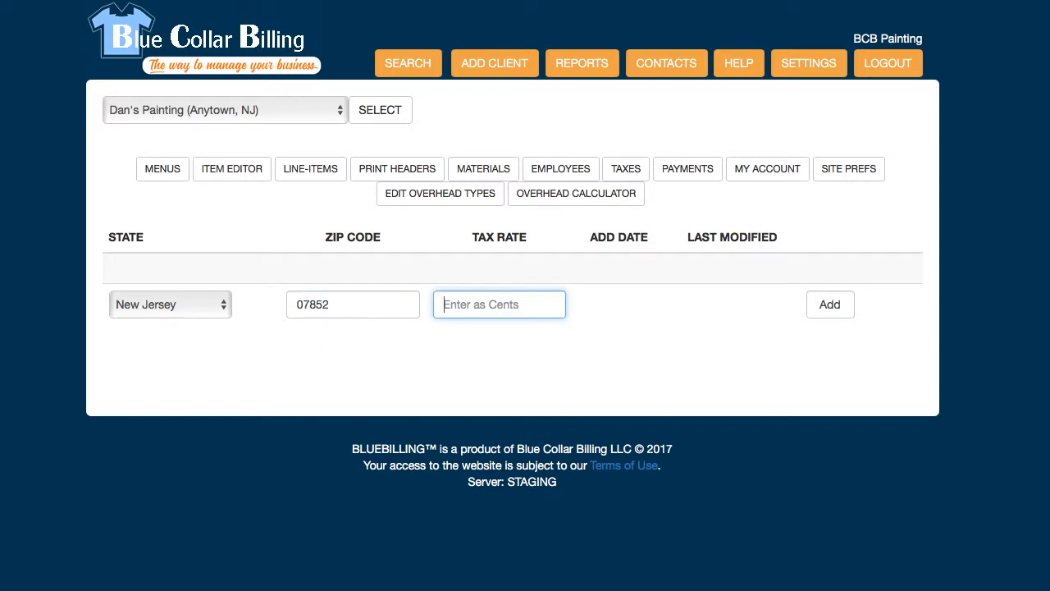
text(.0687)
click(814, 307)
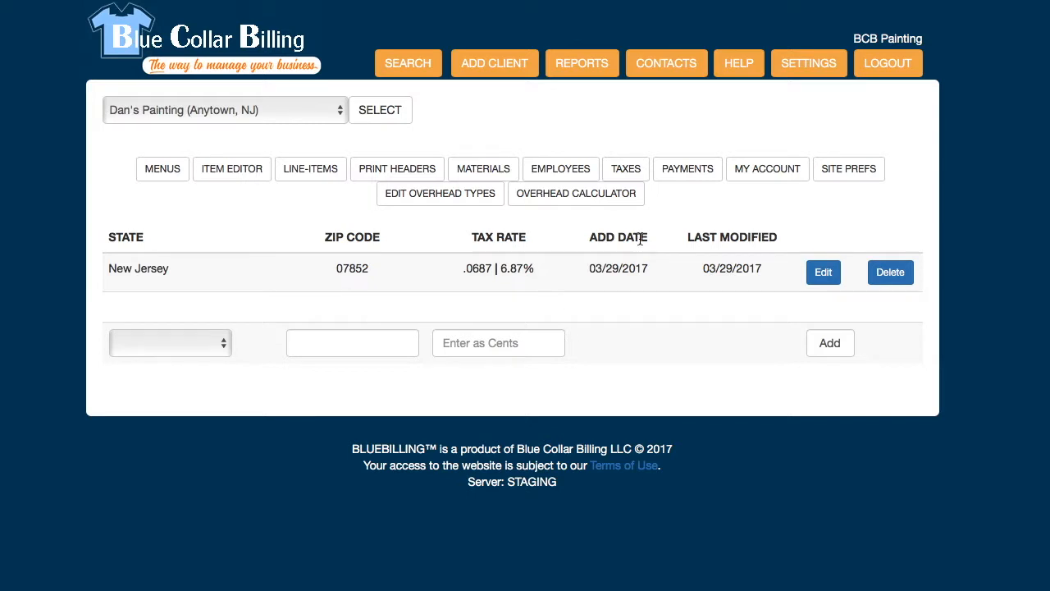
Step: Review the payment schedule percentages for one through ten payments, and view the account's company and plan details
click(670, 175)
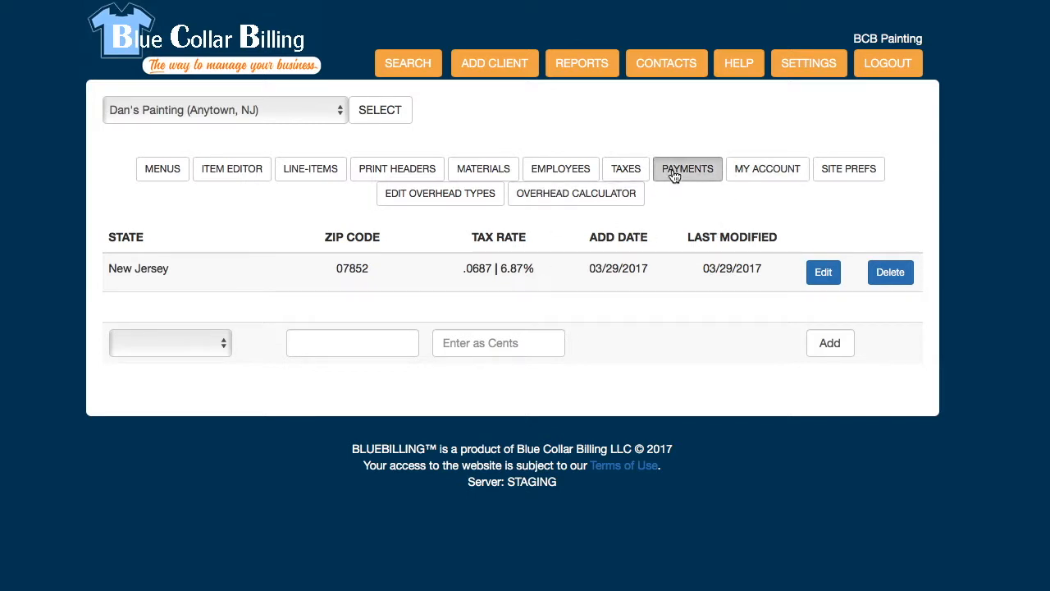
scroll(388, 299, down, 1)
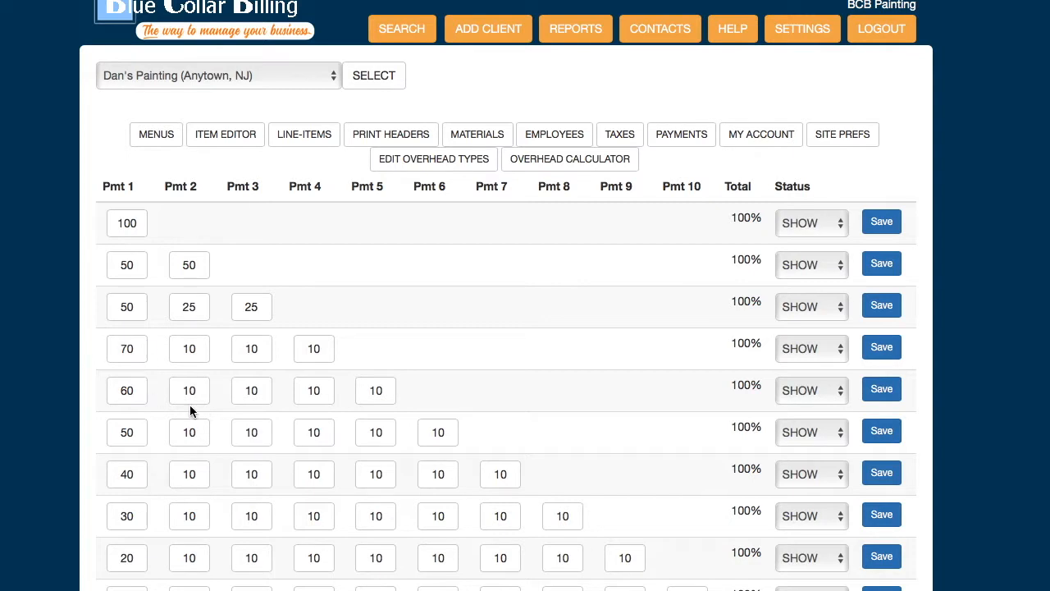
scroll(190, 411, up, 1)
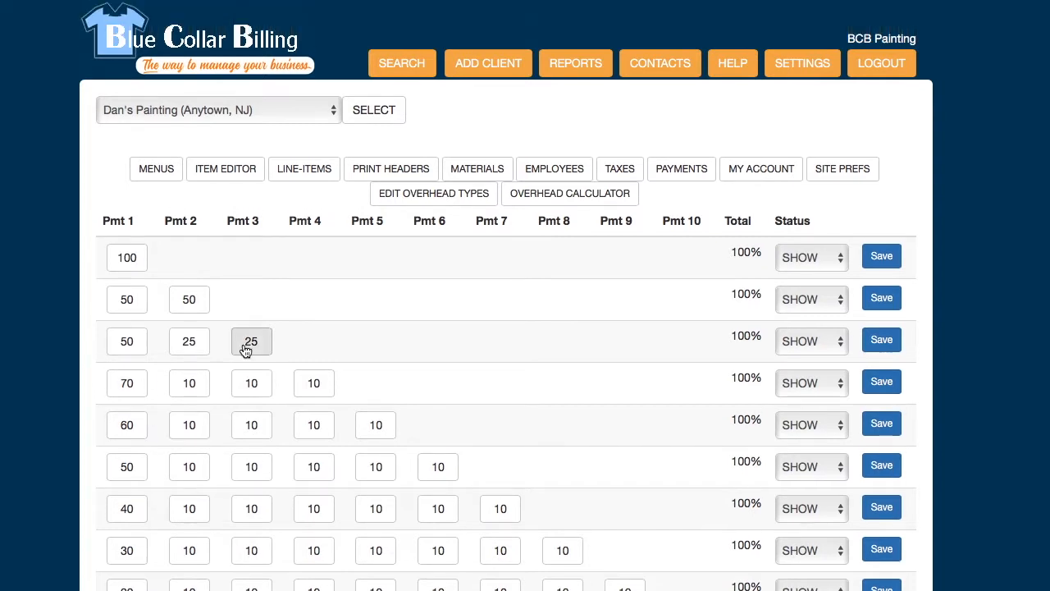
click(736, 170)
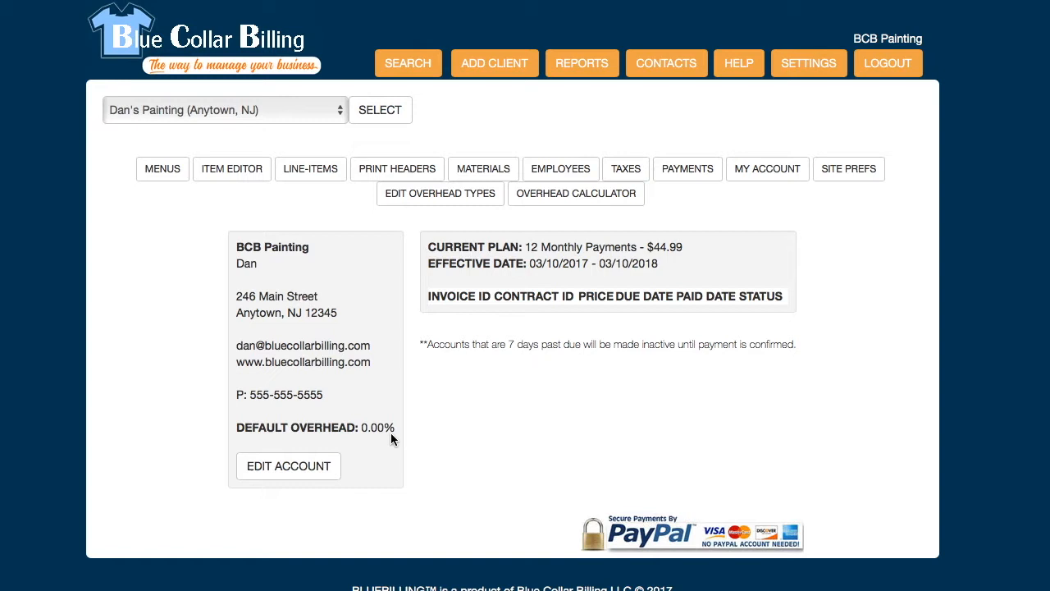
Step: Review the site preferences for reporting, and open the help page for submitting a support ticket
click(853, 172)
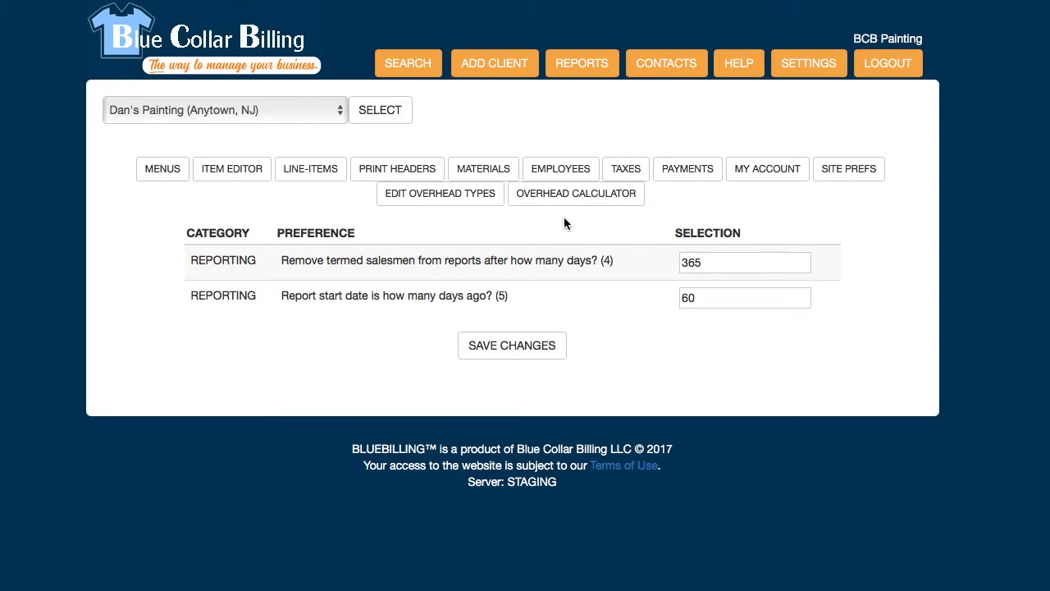
click(741, 73)
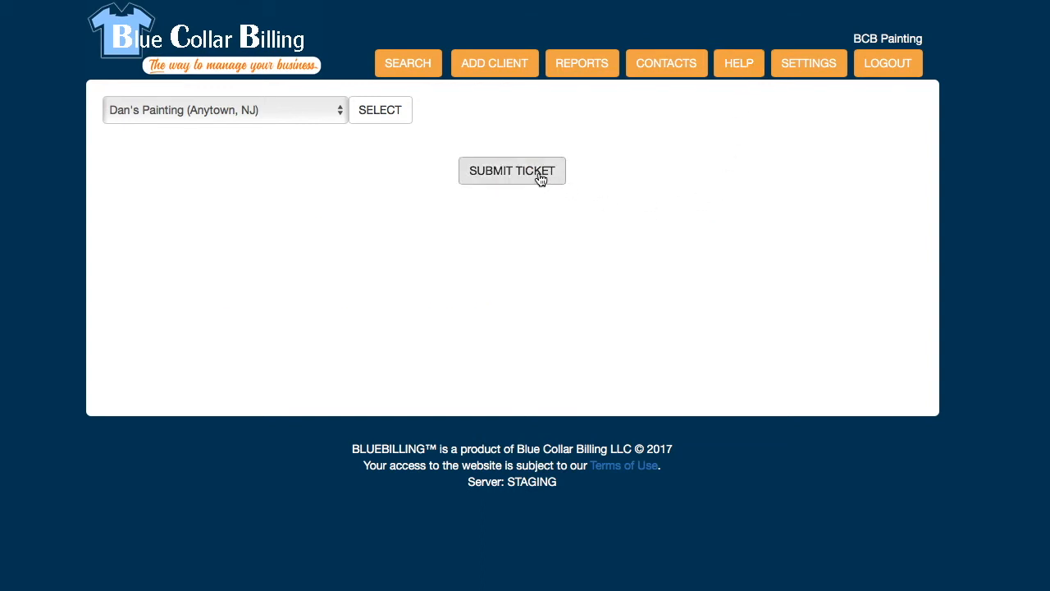